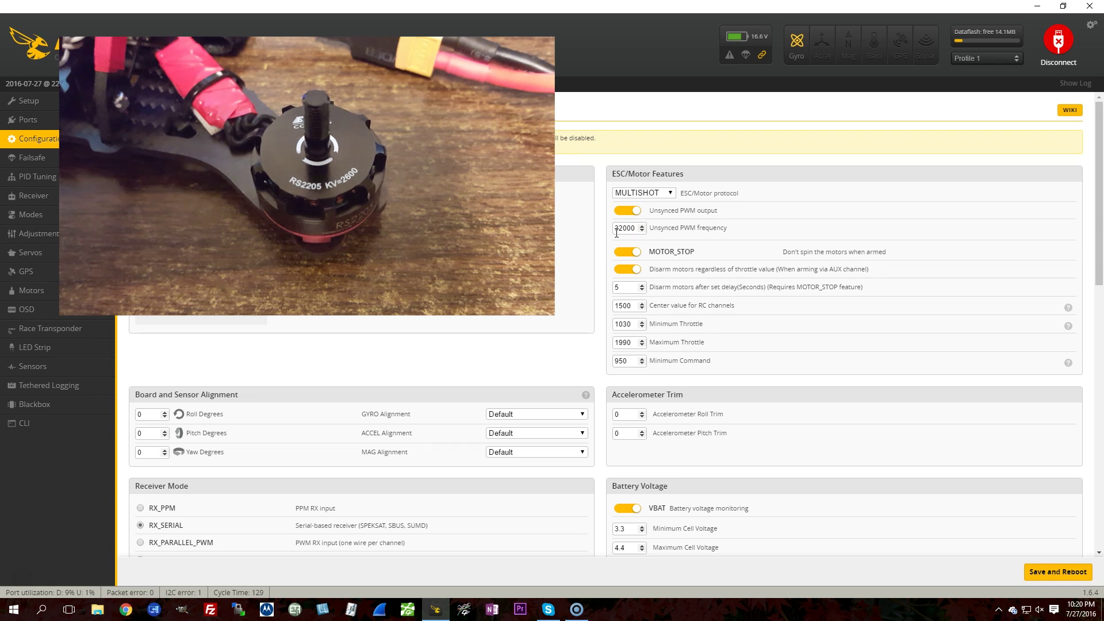
scroll(764, 333, down, 7)
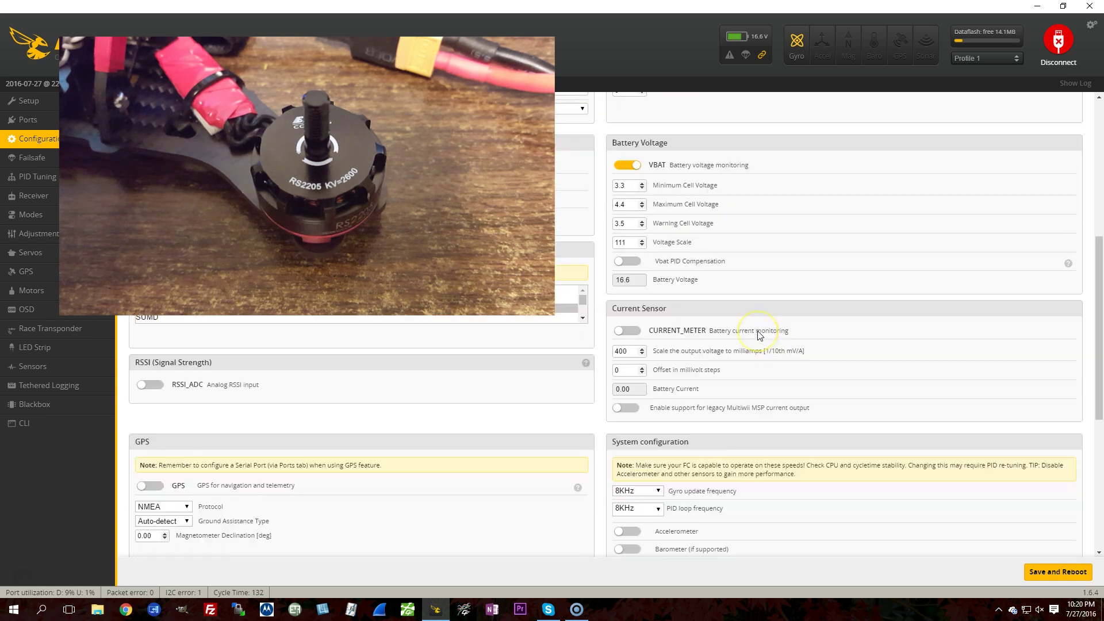
scroll(760, 336, down, 2)
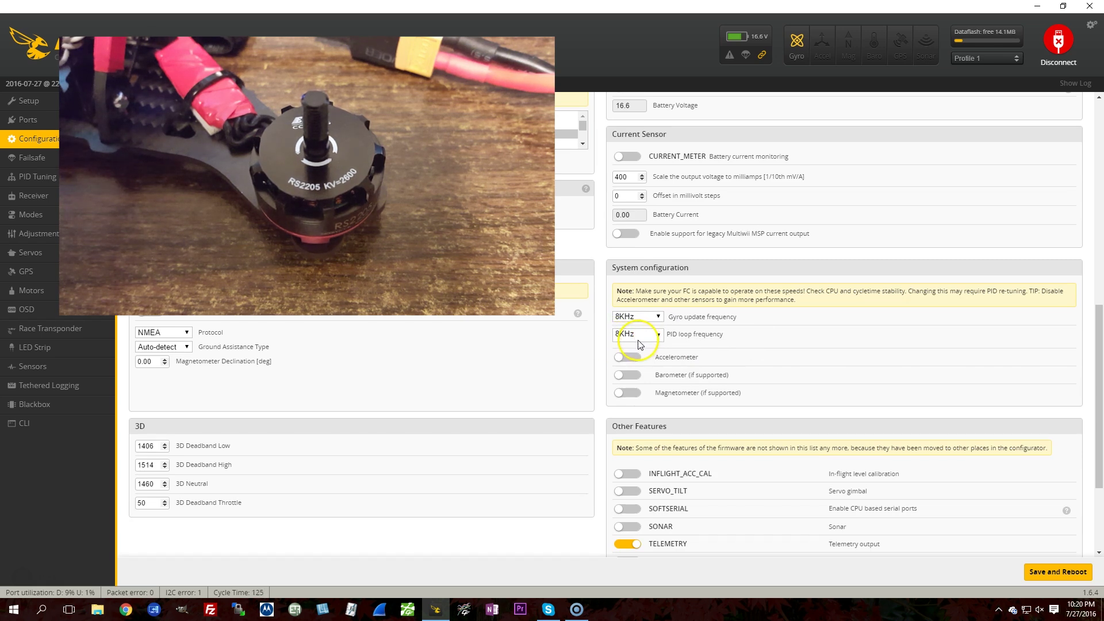
scroll(638, 344, down, 2)
scroll(636, 345, up, 8)
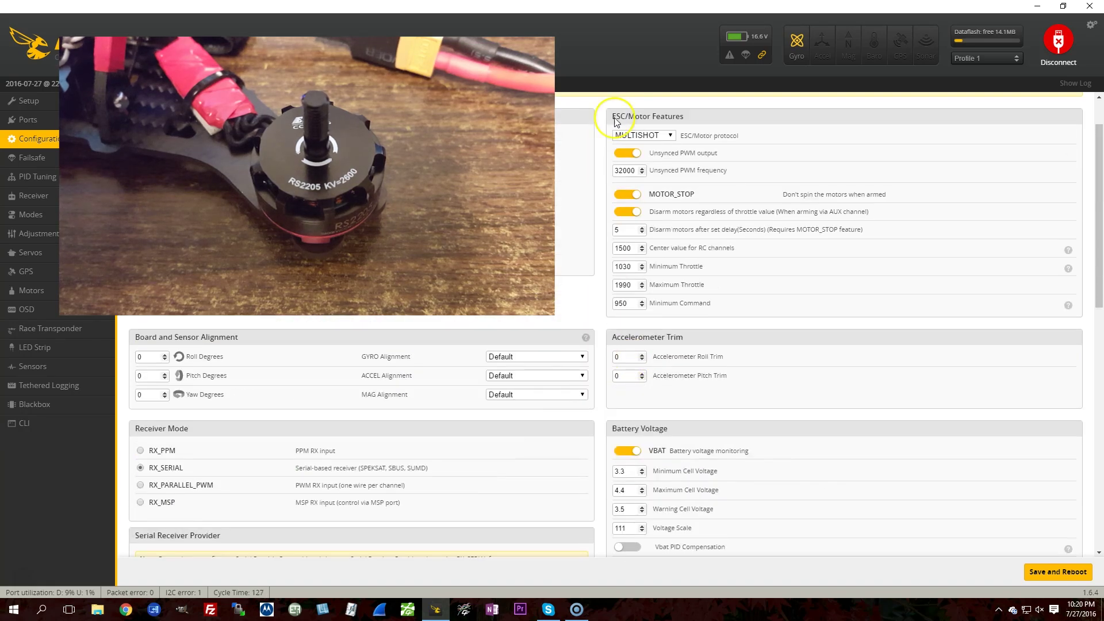
scroll(644, 173, up, 1)
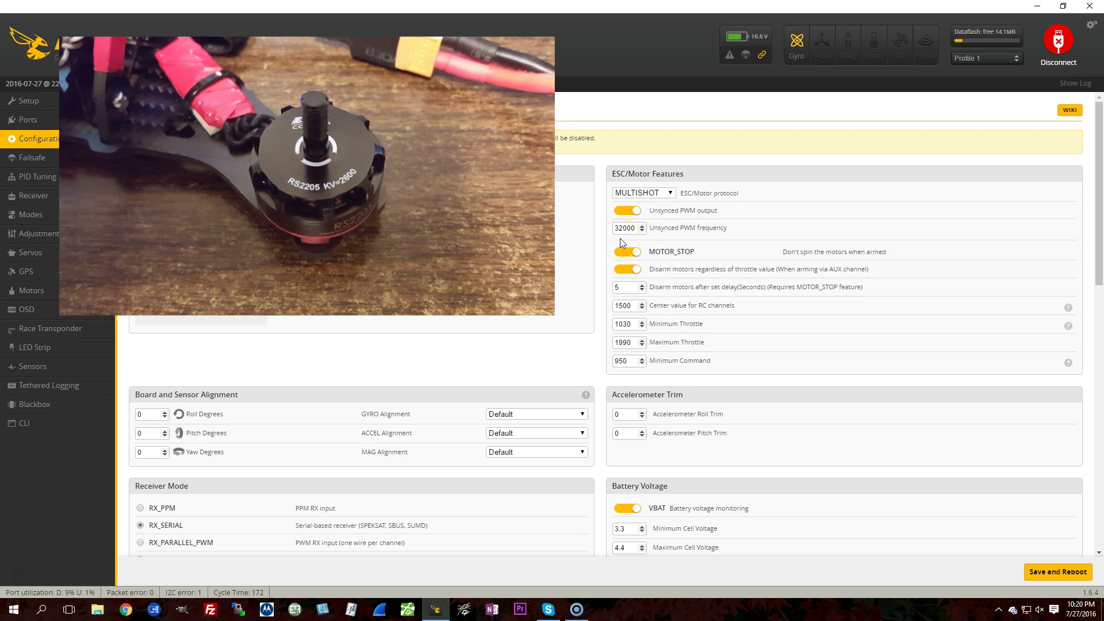
- Open the Motors tab, accept the risk notice to enable motor control, and select motor 1
click(33, 289)
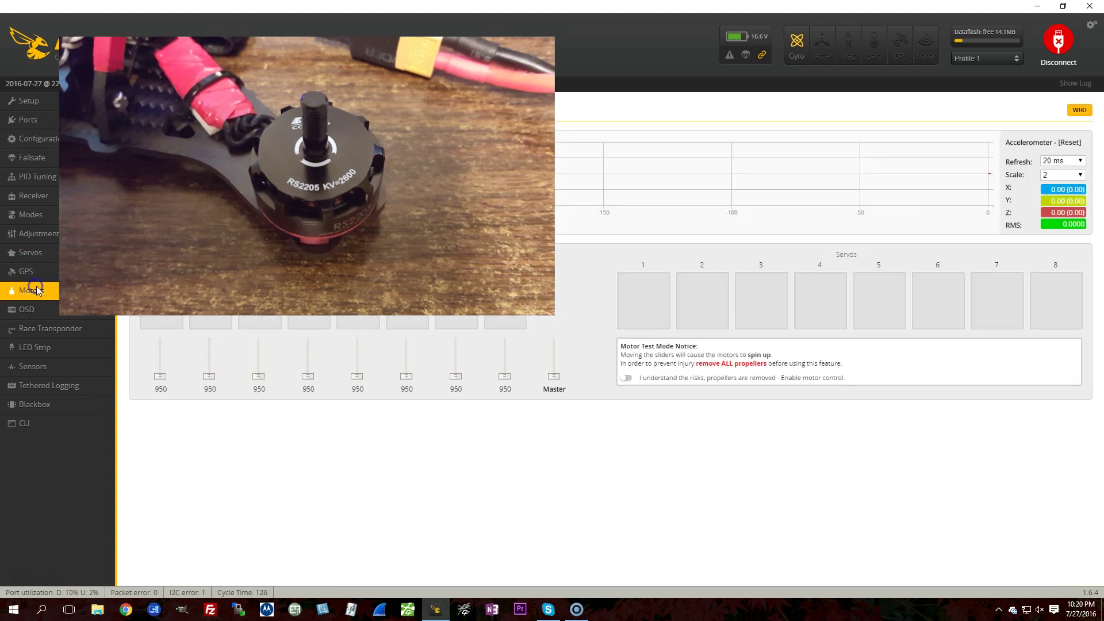
click(625, 378)
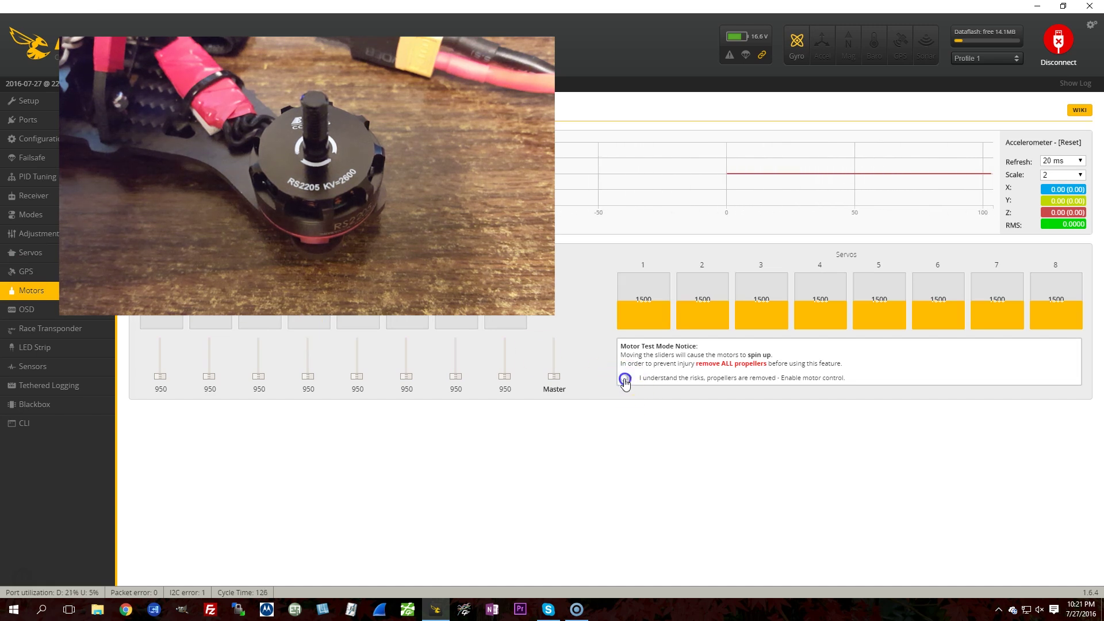
click(161, 378)
click(358, 375)
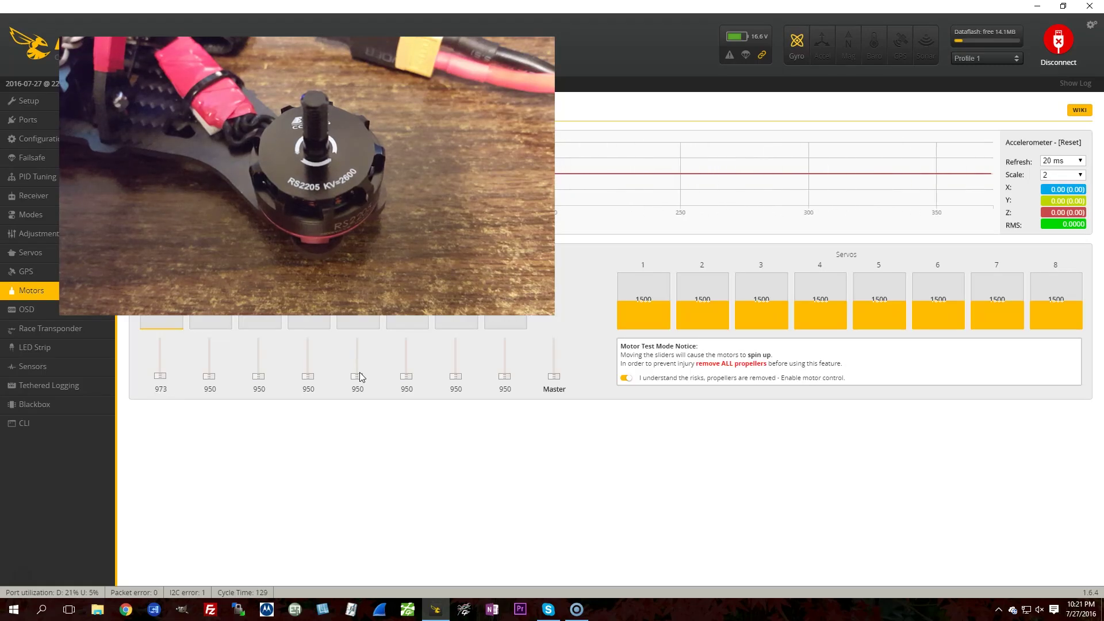
- Step motor 1's throttle up from idle until it spins, reaching about 1300
key(Up)
key(Up)
key(Up)
key(Up)
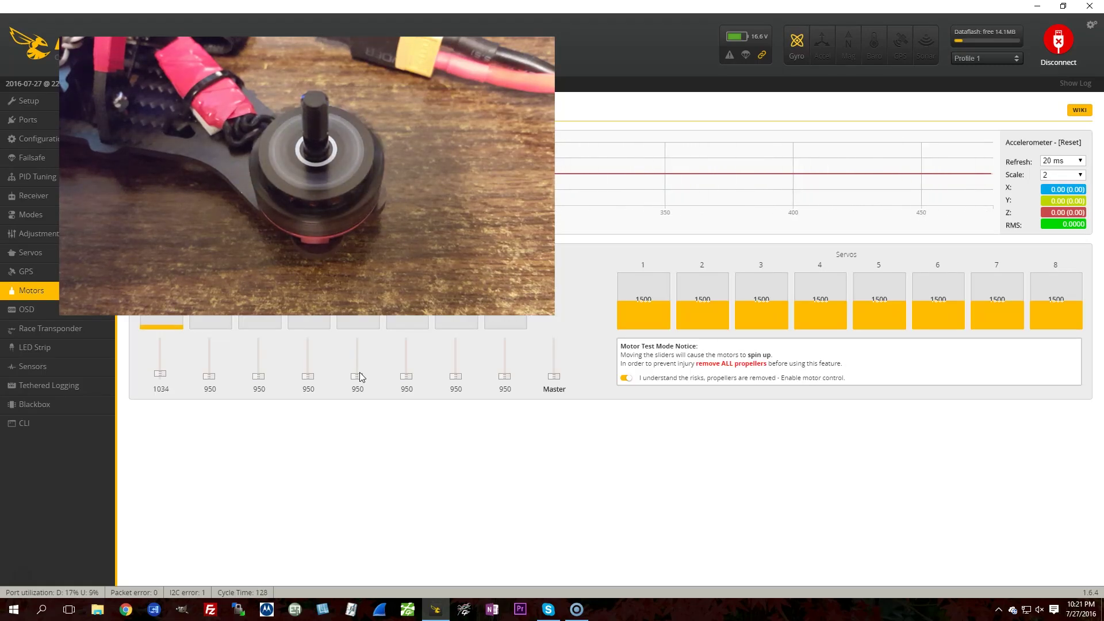
key(Down)
key(Down)
key(Down)
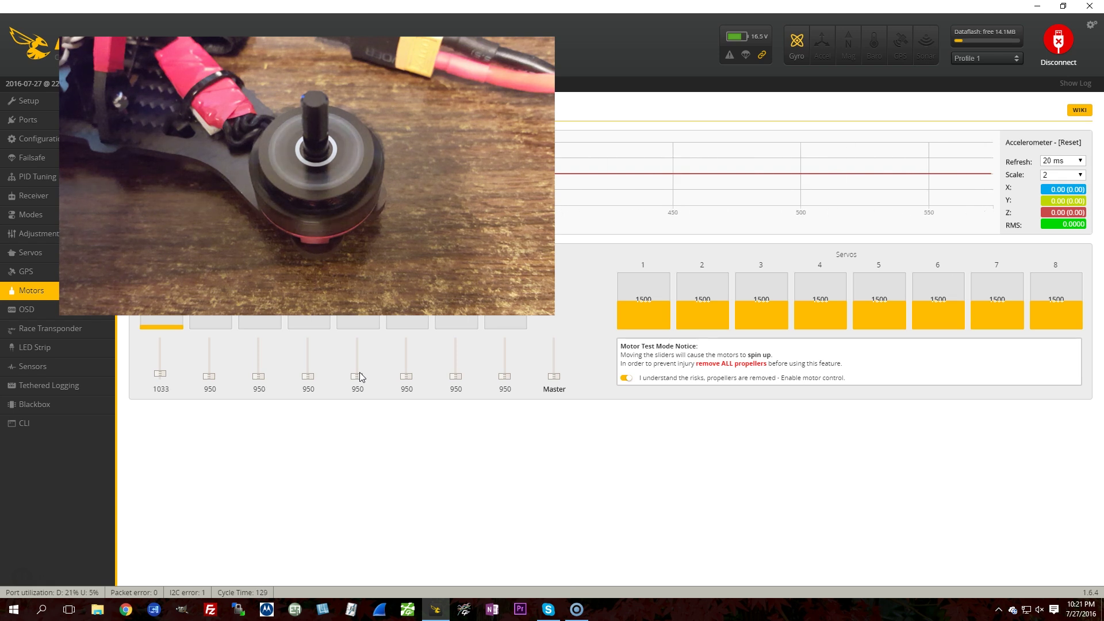
key(Down)
key(Down)
key(Down)
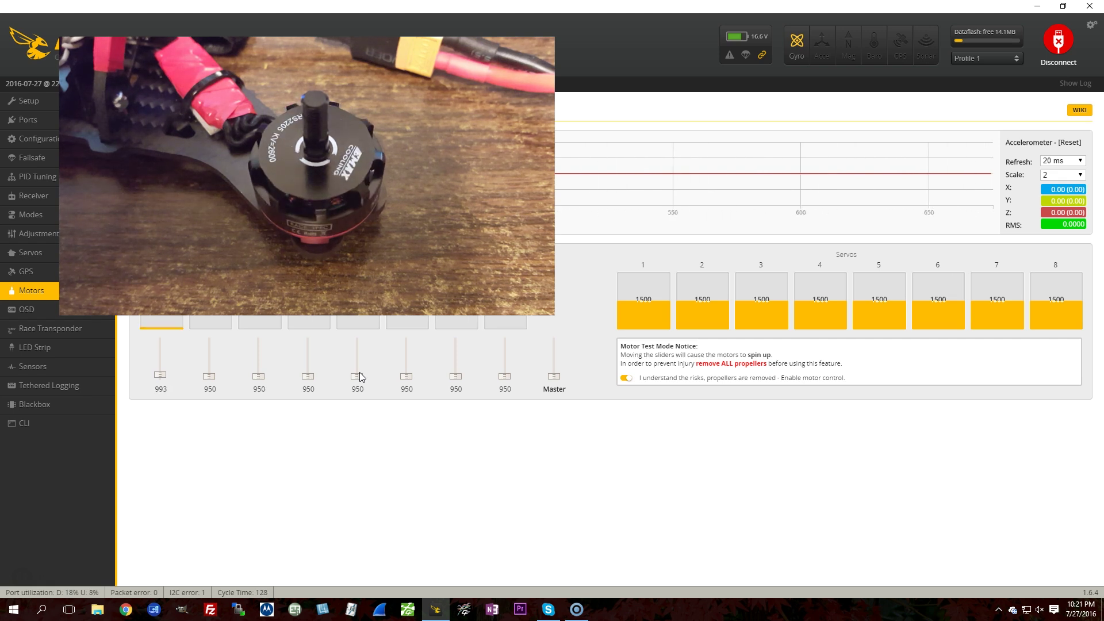
key(Up)
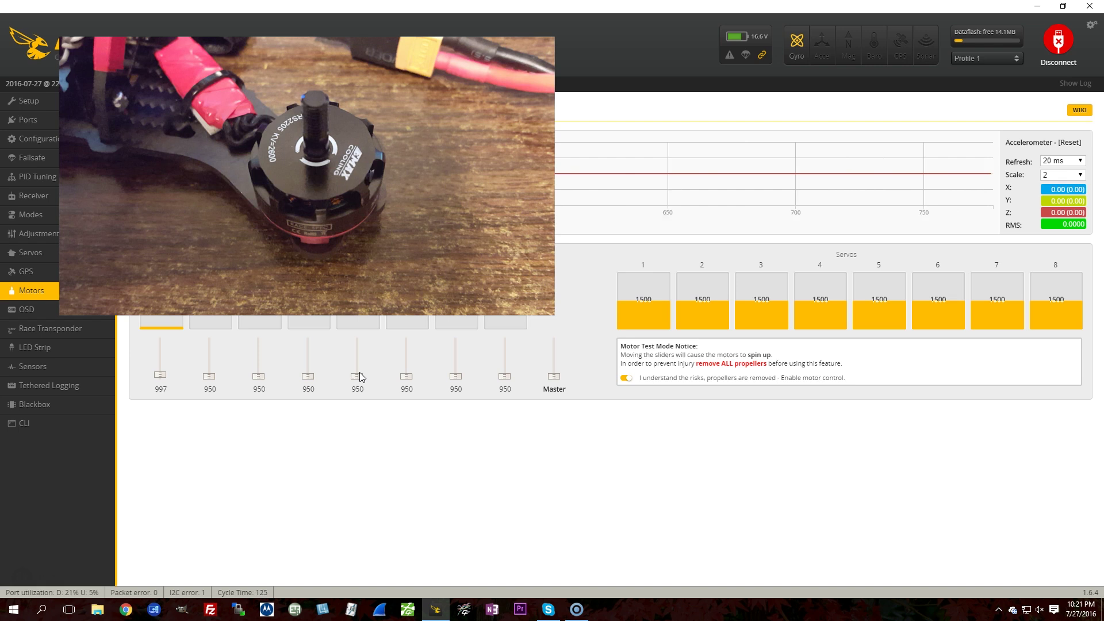
key(Up)
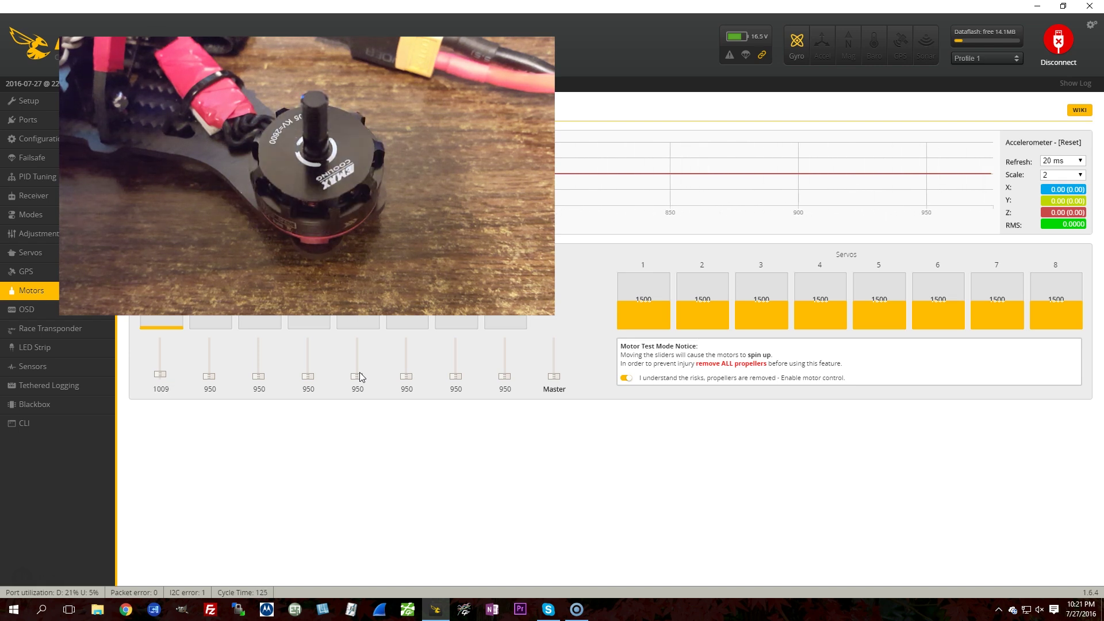
key(Up)
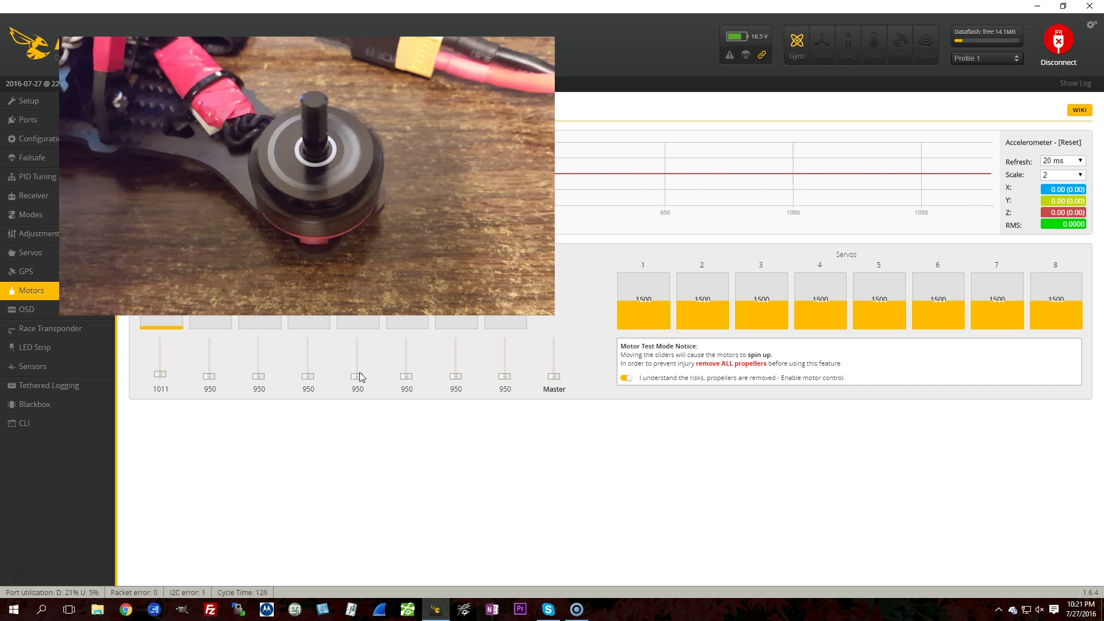
key(Up)
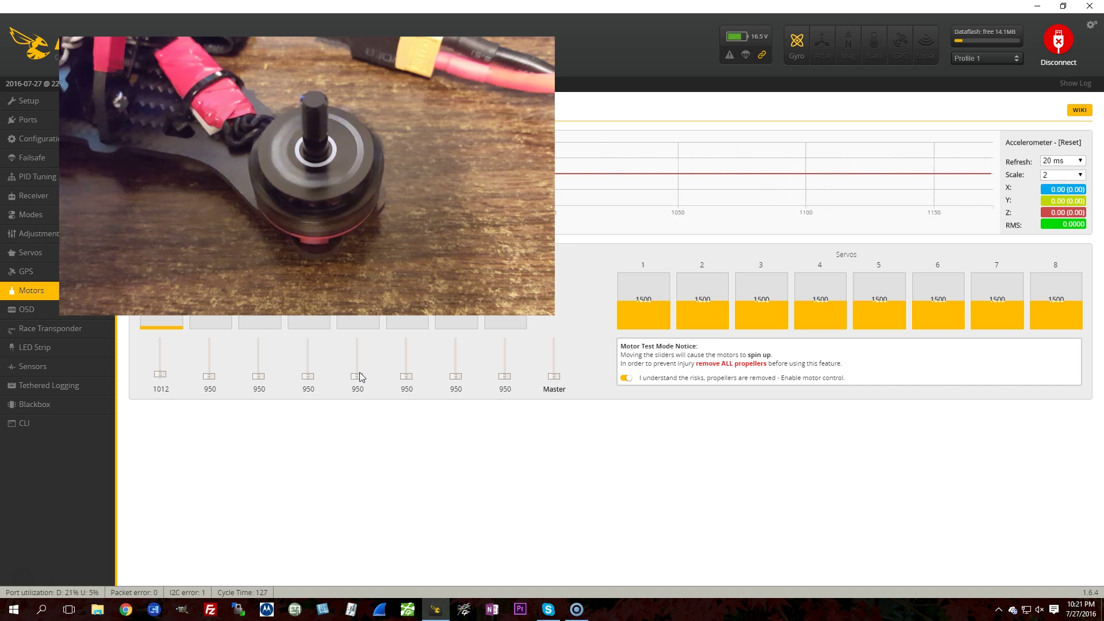
key(Up)
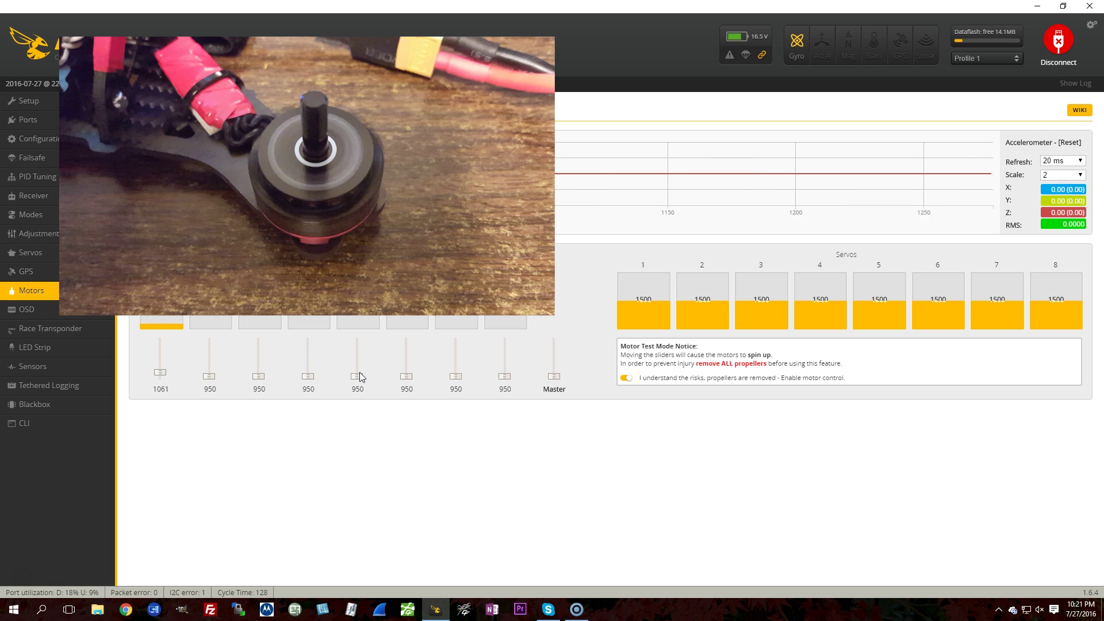
key(Up)
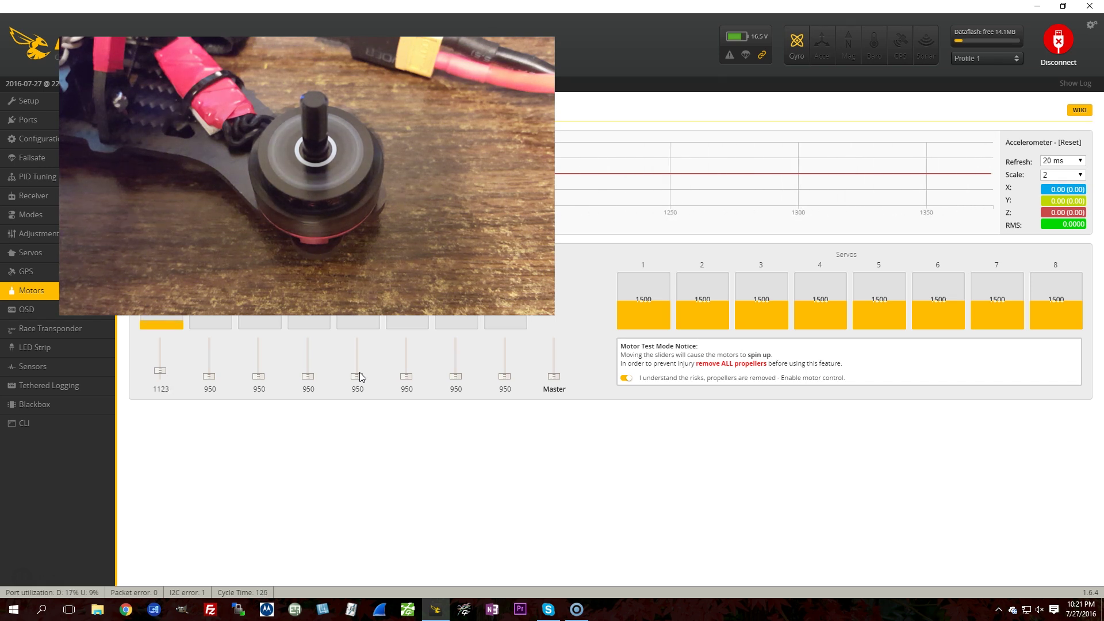
key(Up)
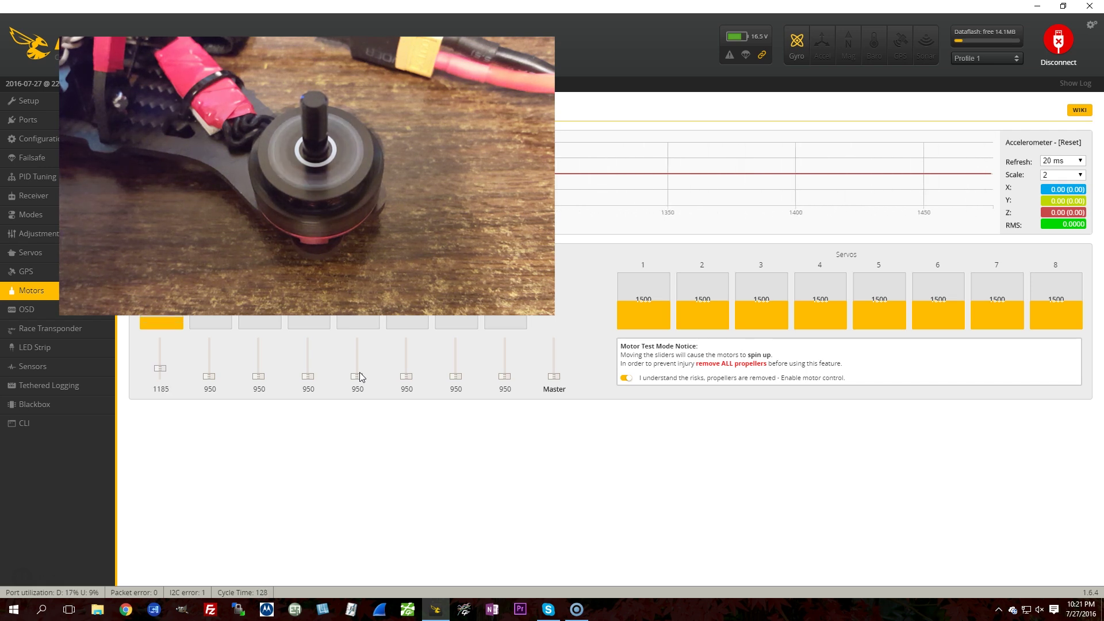
key(Up)
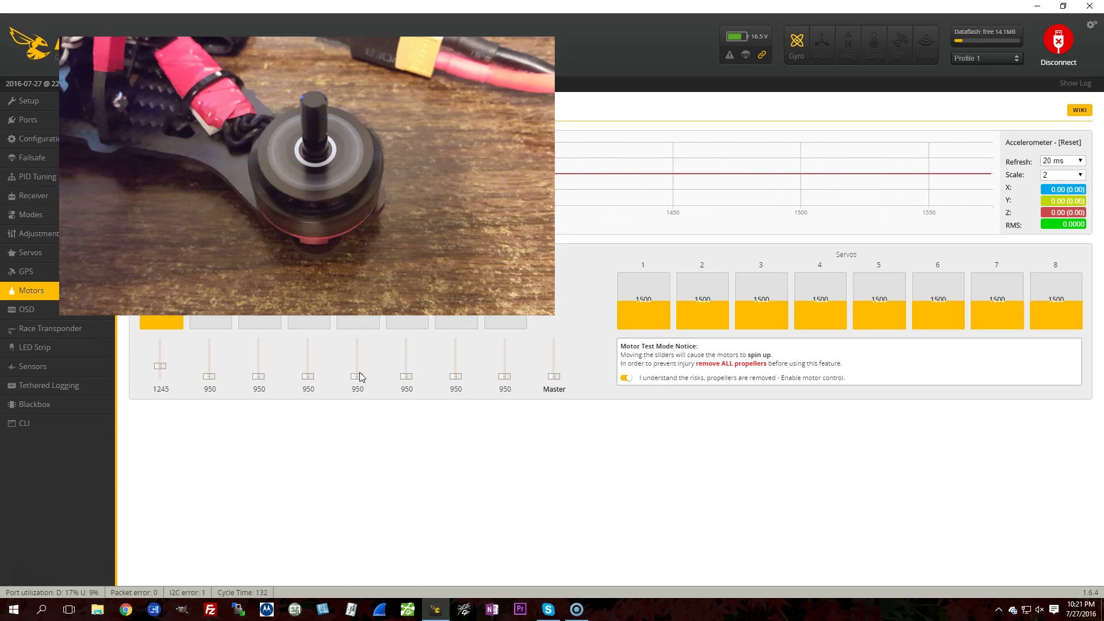
key(Up)
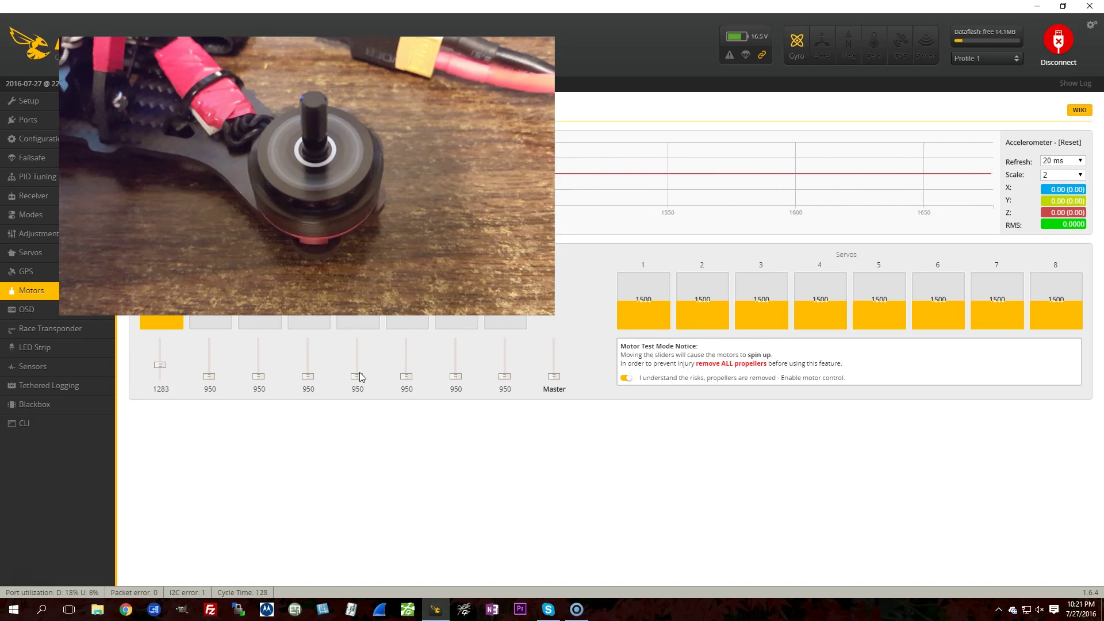
key(Up)
key(Down)
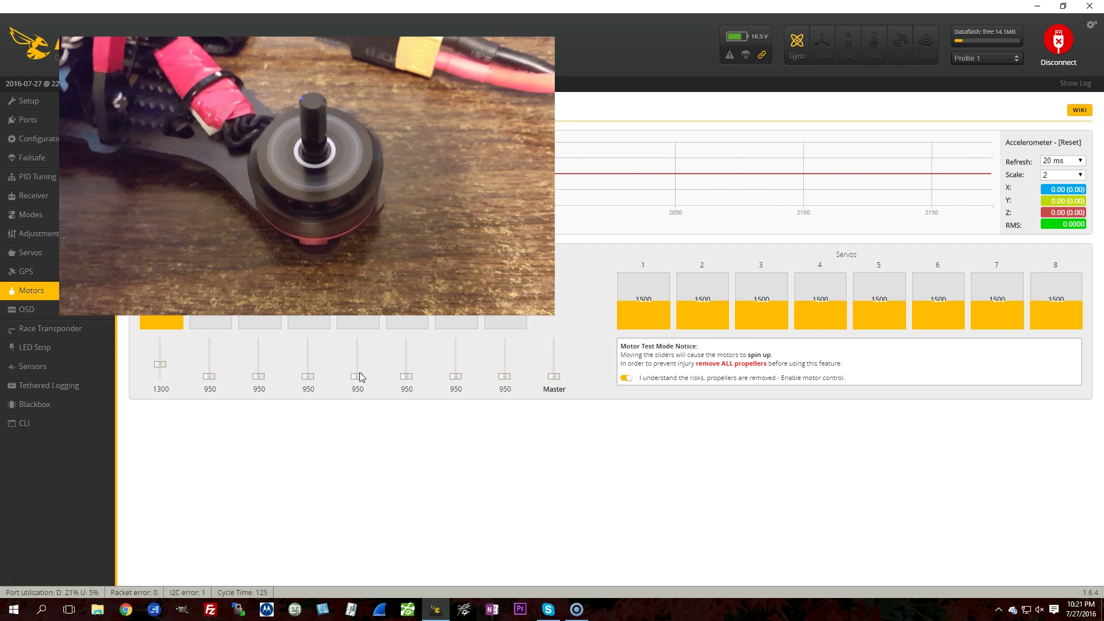
- Raise motor 1 further to about 1517, then ease it back down toward 950
key(Up)
key(Up)
key(Up)
key(Up)
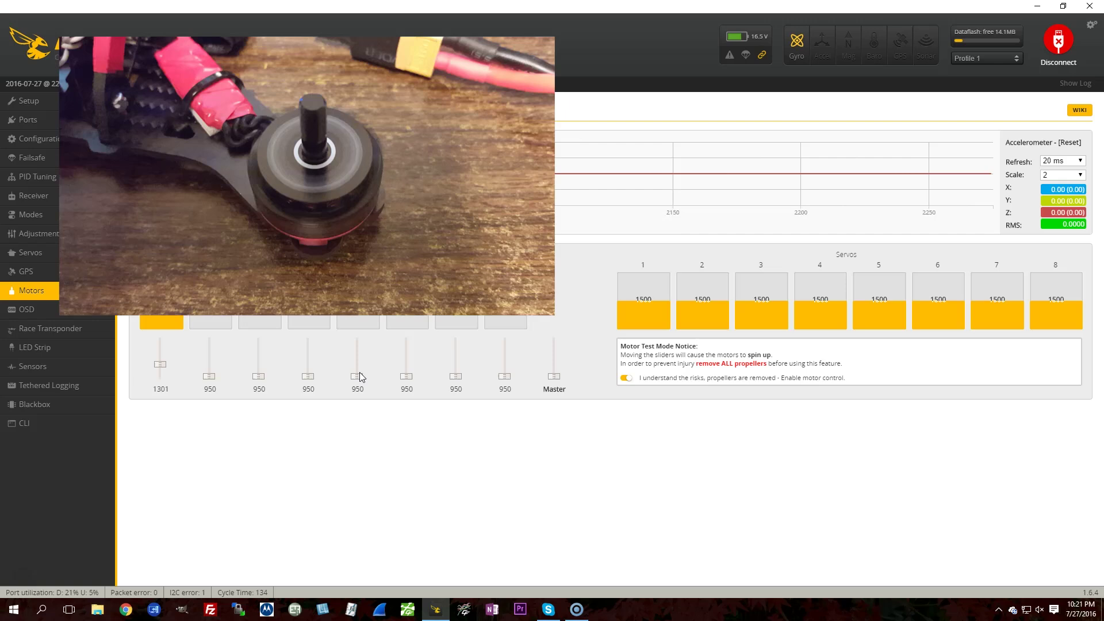
key(Up)
key(Up)
key(Up)
key(Up)
key(Up)
key(Up)
key(Up)
key(Up)
key(Up)
key(Up)
key(Up)
key(Up)
key(Up)
key(Up)
key(Up)
key(Up)
key(Up)
key(Up)
key(Up)
key(Up)
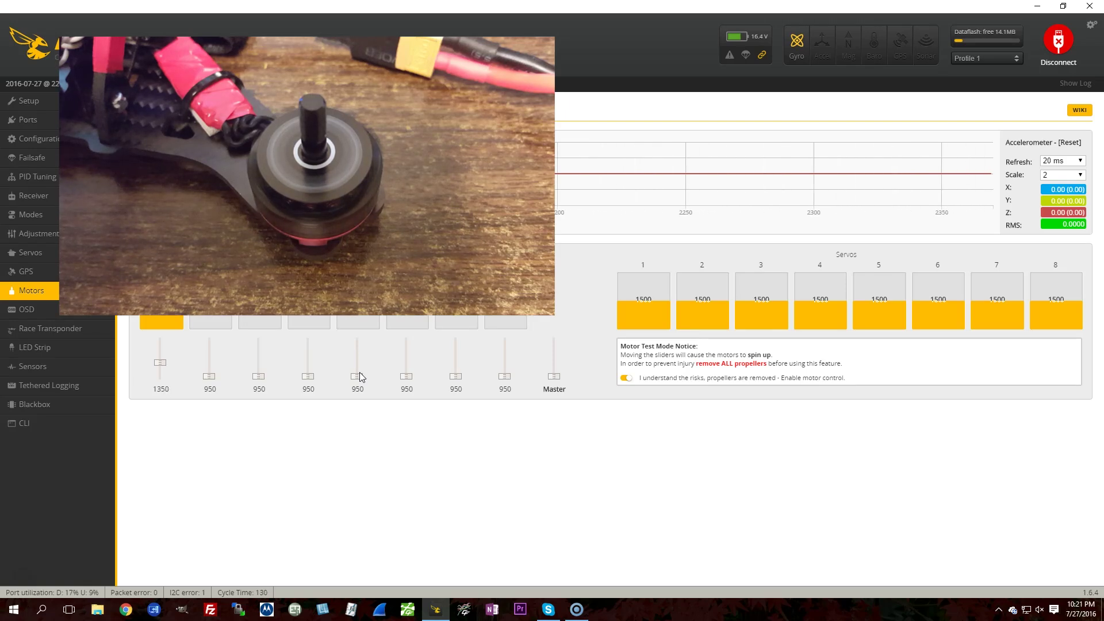
key(Up)
key(Up)
key(Up)
key(Up)
key(Up)
key(Up)
key(Up)
key(Up)
key(Up)
key(Up)
key(Up)
key(Up)
key(Up)
key(Up)
key(Up)
key(Up)
key(Up)
key(Up)
key(Up)
key(Up)
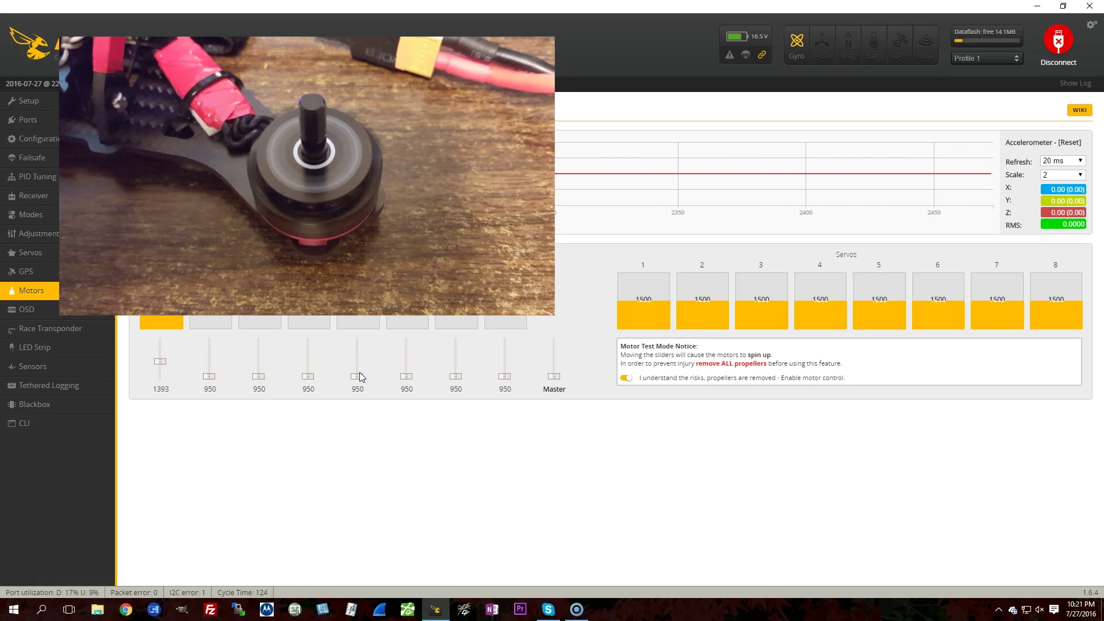
key(Up)
key(Up)
key(Up)
key(Up)
key(Up)
key(Up)
key(Up)
key(Up)
key(Up)
key(Up)
key(Up)
key(Up)
key(Up)
key(Up)
key(Up)
key(Up)
key(Up)
key(Up)
key(Up)
key(Up)
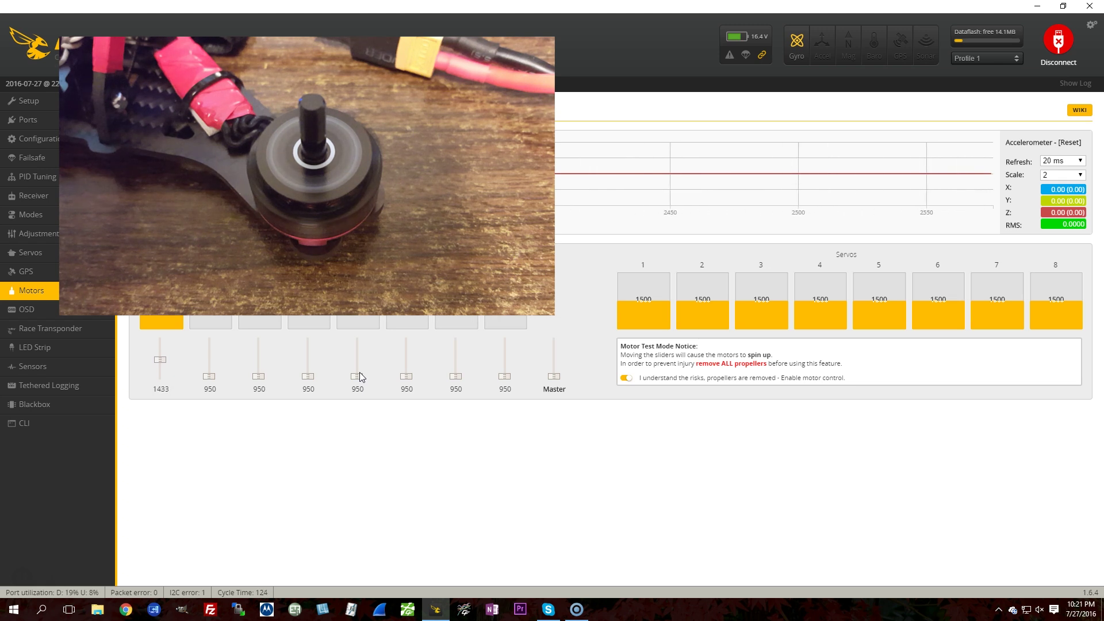
key(Up)
key(Up)
key(Up)
key(Up)
key(Up)
key(Up)
key(Up)
key(Up)
key(Up)
key(Up)
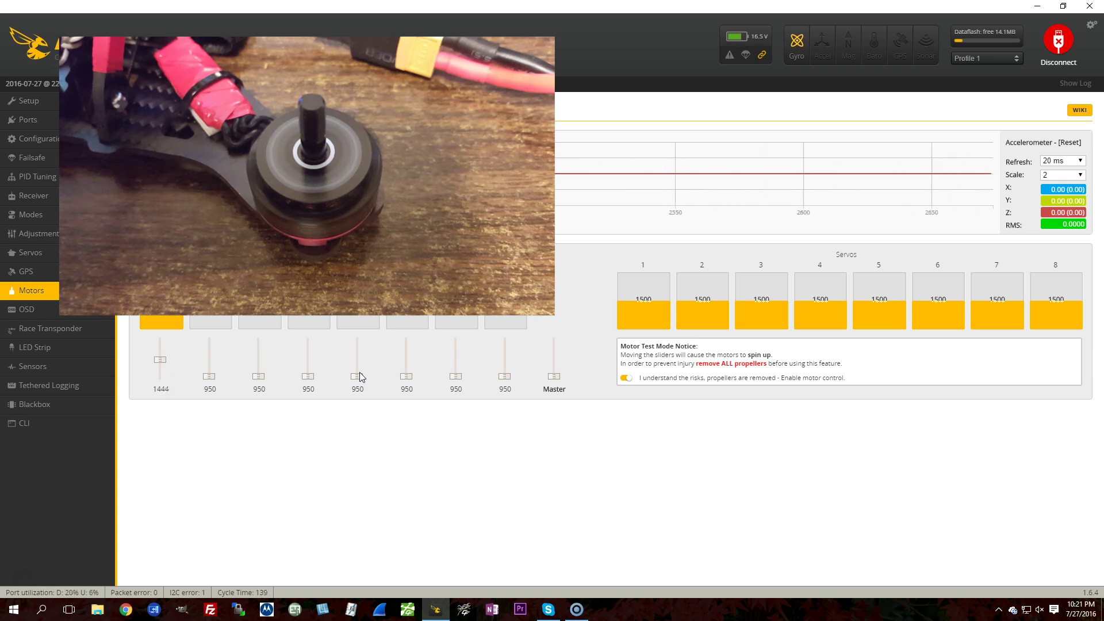
key(Up)
key(Up)
key(Up)
key(Up)
key(Up)
key(Up)
key(Up)
key(Up)
key(Up)
key(Up)
key(Up)
key(Up)
key(Up)
key(Up)
key(Up)
key(Up)
key(Up)
key(Up)
key(Up)
key(Up)
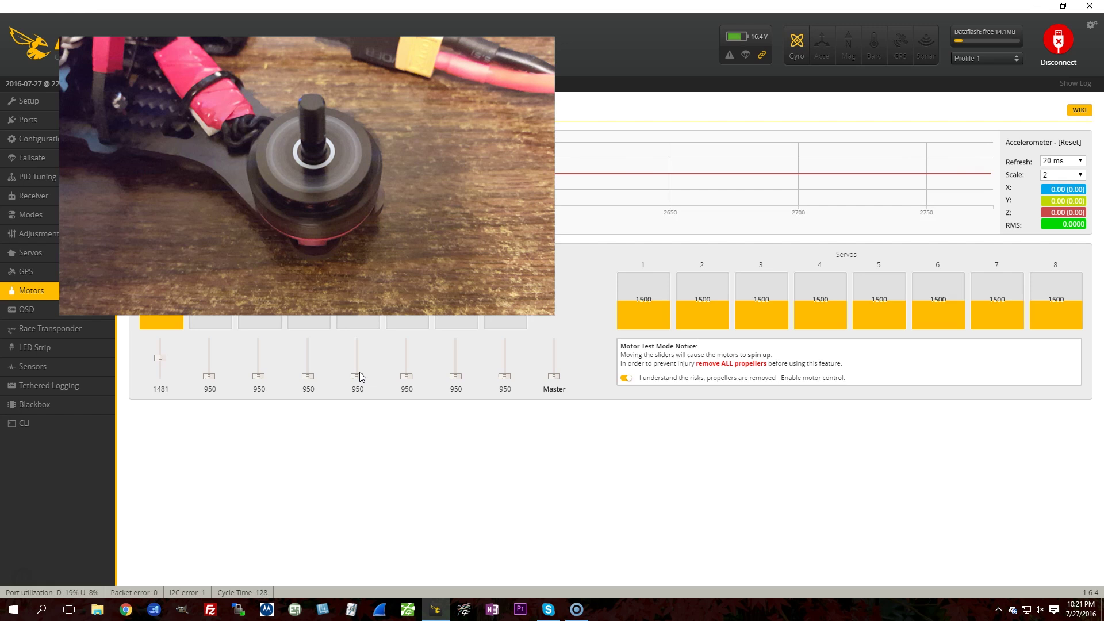
key(Up)
key(Up)
key(Up)
key(Up)
key(Up)
key(Up)
key(Up)
key(Up)
key(Up)
key(Up)
key(Up)
key(Up)
key(Up)
key(Up)
key(Up)
key(Up)
key(Up)
key(Up)
key(Up)
key(Up)
key(Down)
key(Down)
key(Down)
key(Down)
key(Down)
key(Down)
key(Down)
key(Down)
key(Down)
key(Down)
key(Down)
key(Down)
key(Down)
key(Down)
key(Down)
key(Down)
key(Down)
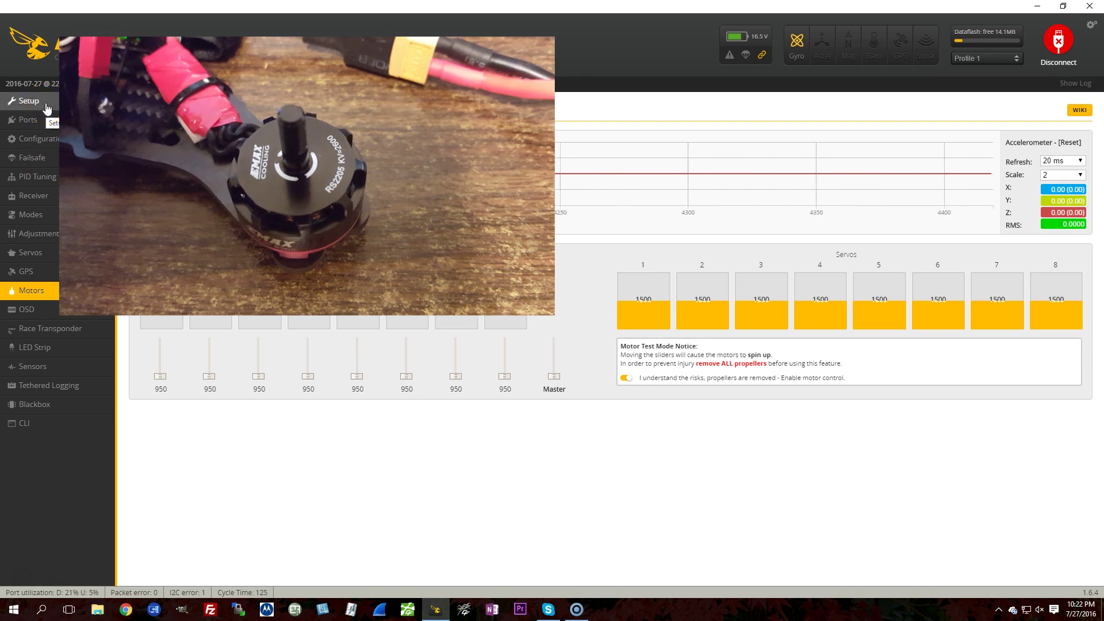
- On the Configuration tab, change Unsynced PWM frequency from 32000 to 8000, then Save and Reboot
click(32, 136)
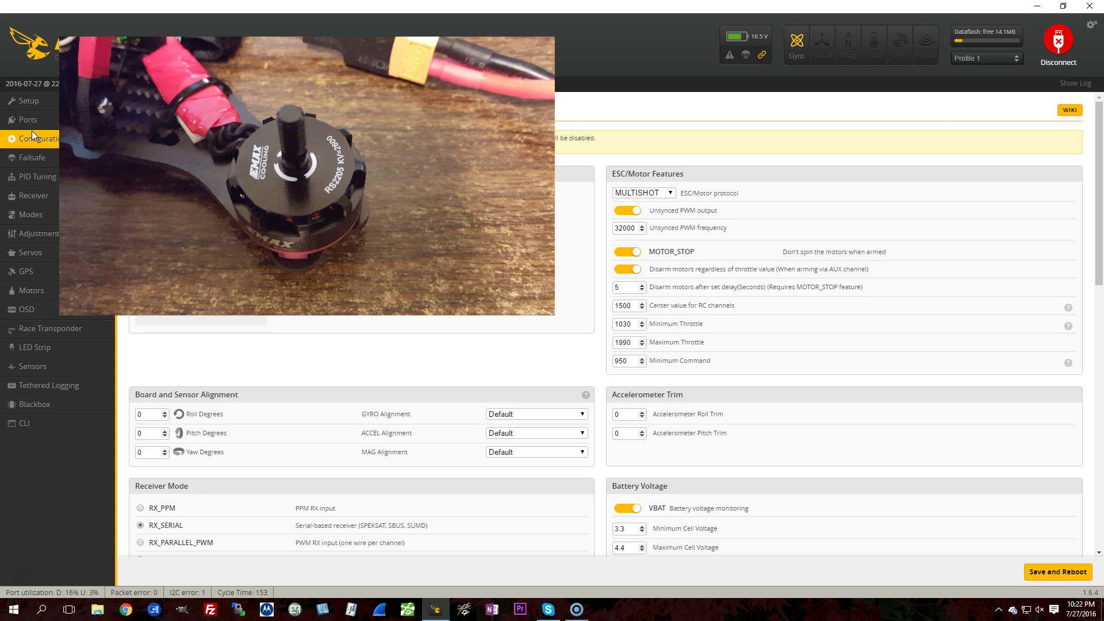
double_click(624, 229)
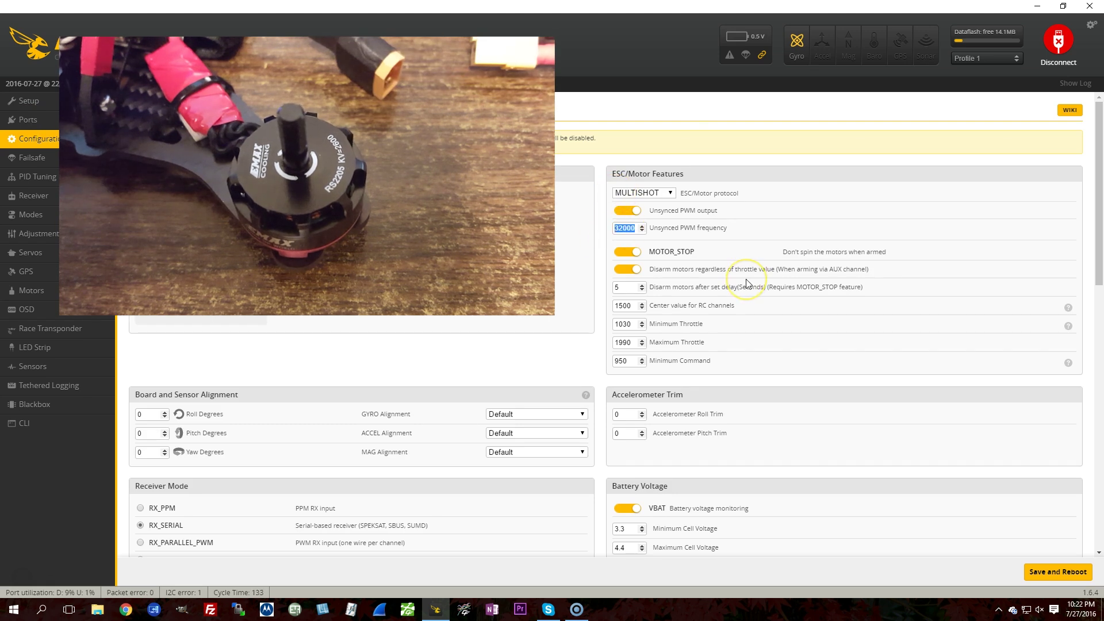
text(8)
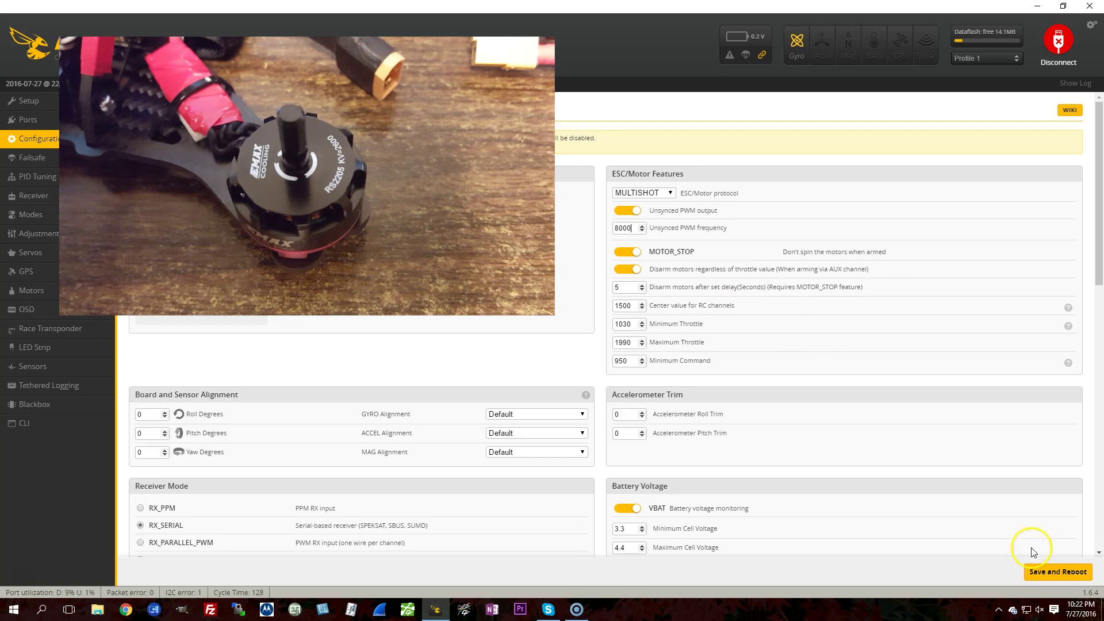
click(1044, 574)
click(1045, 574)
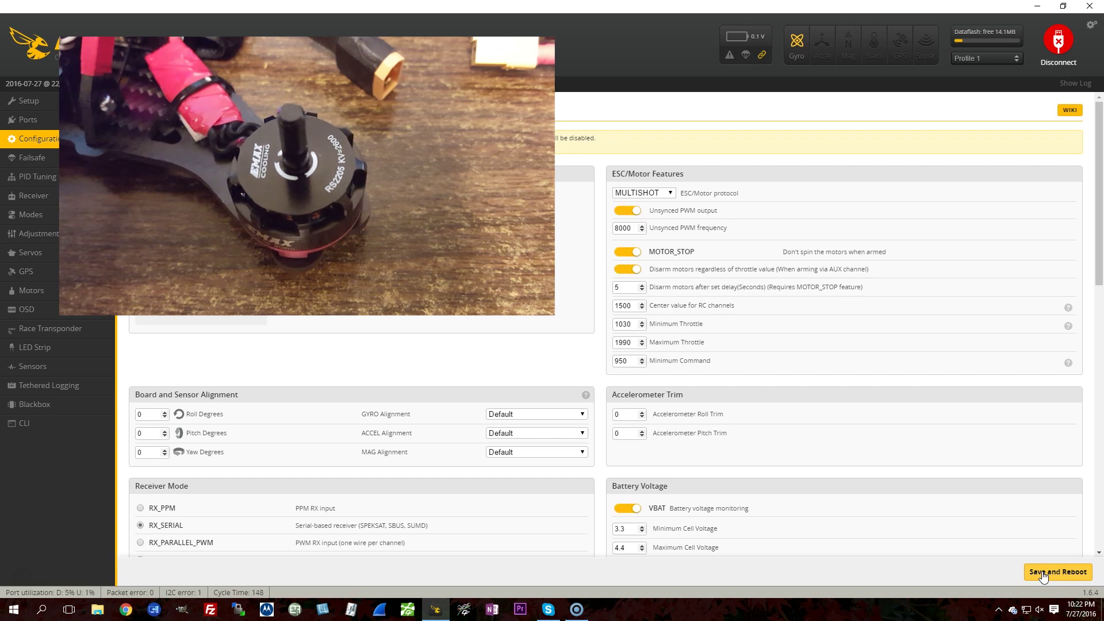
click(1030, 571)
scroll(787, 490, down, 8)
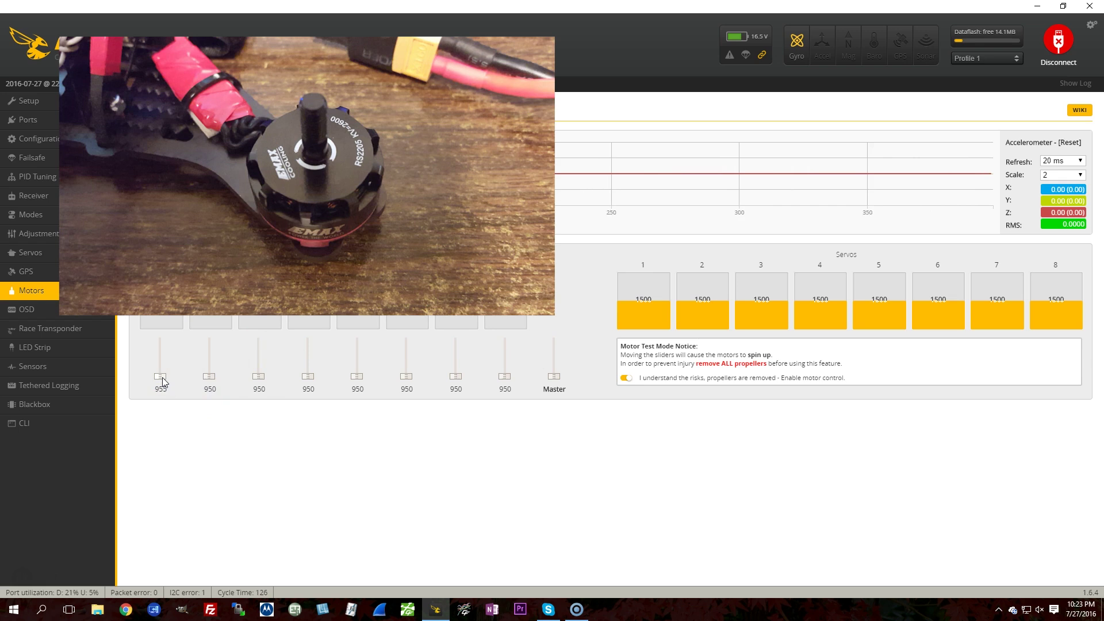
- Throttle motor 1 from 950 up to 1500 in small steps, leaving other motors at 950
drag(162, 377, 162, 376)
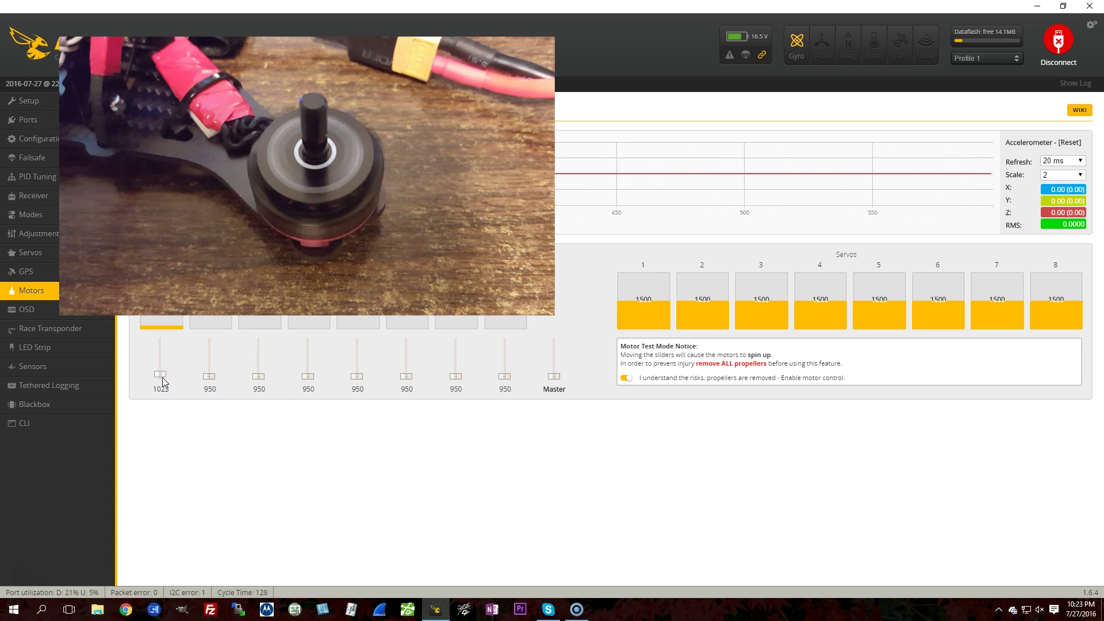
drag(162, 377, 162, 377)
key(Up)
key(Up)
key(Up)
key(Up)
key(Up)
key(Up)
key(Up)
key(Up)
key(Up)
key(Up)
key(Up)
key(Up)
key(Up)
key(Up)
key(Up)
key(Up)
key(Up)
key(Up)
key(Up)
key(Up)
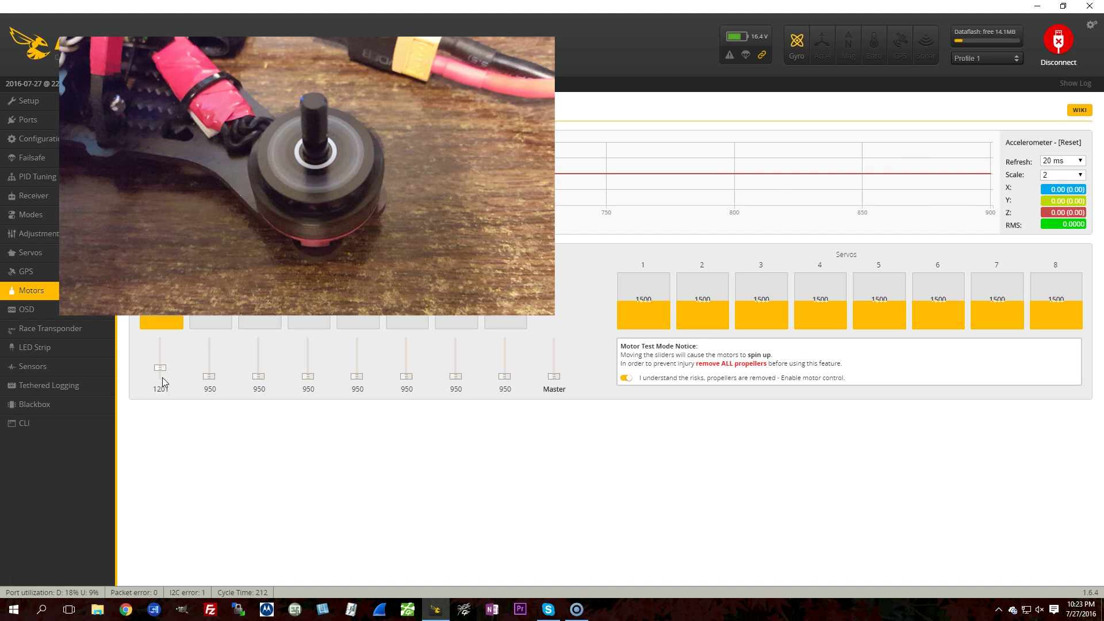
key(Up)
key(Up)
key(Up)
key(Up)
key(Up)
key(Up)
key(Up)
key(Up)
key(Up)
key(Up)
key(Up)
key(Up)
key(Up)
key(Up)
key(Up)
key(Up)
key(Up)
key(Up)
key(Up)
key(Up)
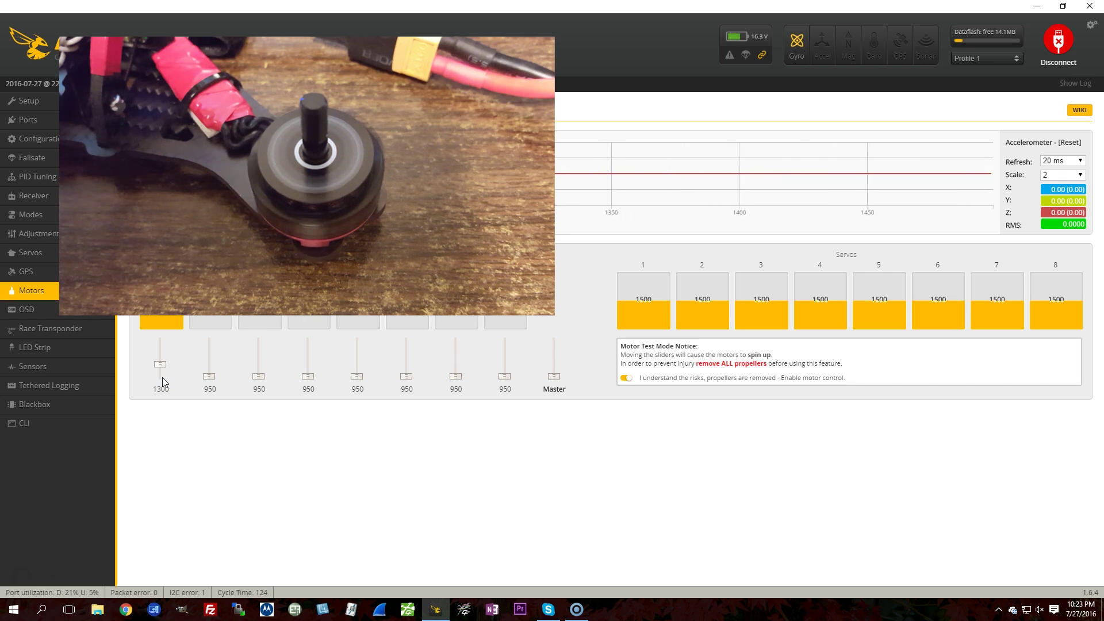
key(Up)
key(Up)
key(Up)
key(Up)
key(Up)
key(Up)
key(Up)
key(Up)
key(Up)
key(Up)
key(Up)
key(Up)
key(Up)
key(Up)
key(Up)
key(Up)
key(Up)
key(Up)
key(Up)
key(Up)
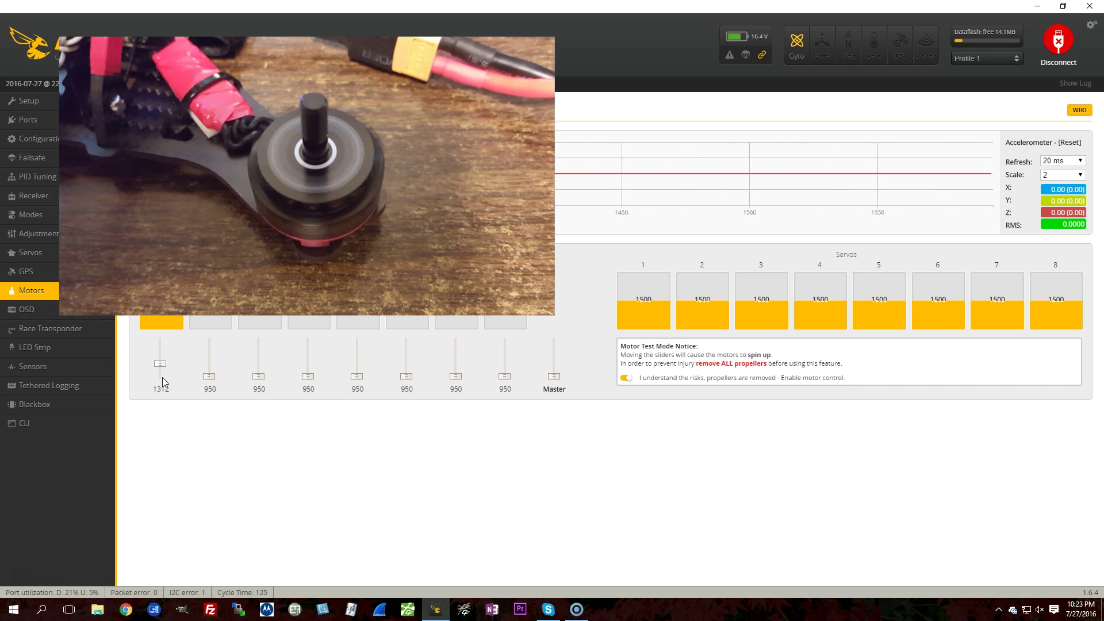
key(Up)
key(Up)
key(Up)
key(Up)
key(Up)
key(Up)
key(Up)
key(Up)
key(Up)
key(Up)
key(Up)
key(Up)
key(Up)
key(Up)
key(Up)
key(Up)
key(Up)
key(Up)
key(Up)
key(Up)
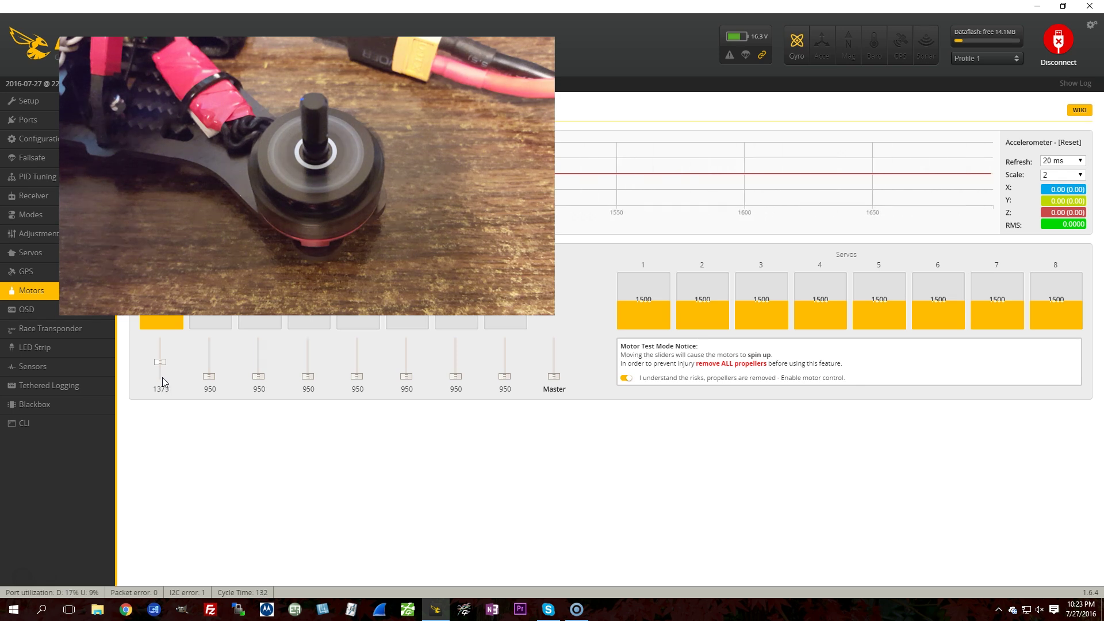
key(Up)
key(Up)
key(Up)
key(Up)
key(Up)
key(Up)
key(Up)
key(Up)
key(Up)
key(Up)
key(Up)
key(Up)
key(Up)
key(Up)
key(Up)
key(Up)
key(Up)
key(Up)
key(Up)
key(Up)
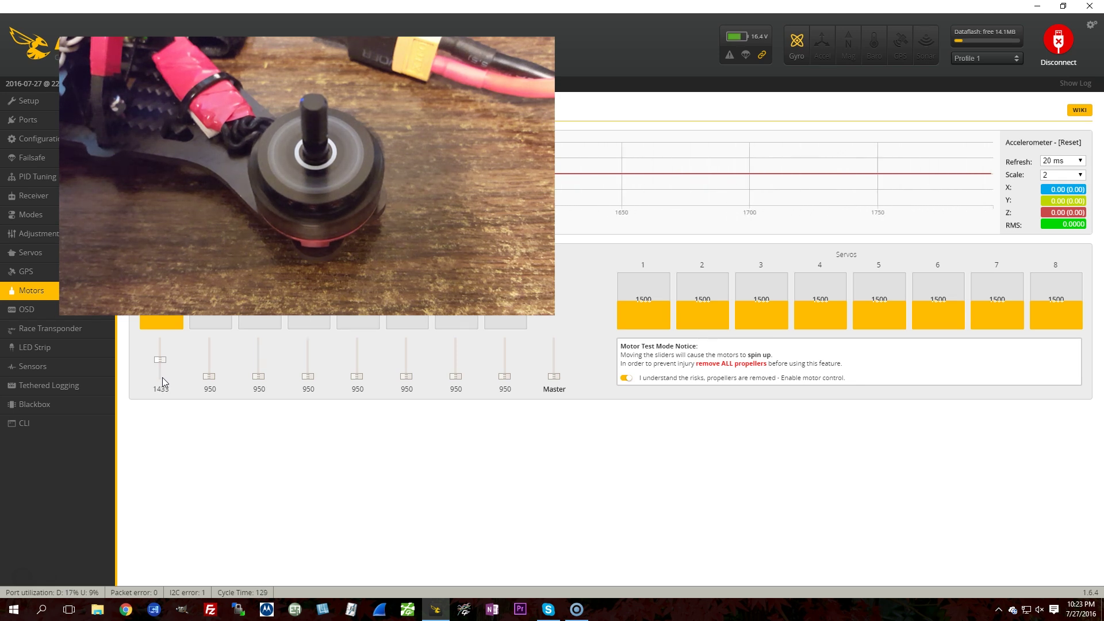
key(Up)
key(Up)
key(Up)
key(Up)
key(Up)
key(Up)
key(Up)
key(Up)
key(Up)
key(Up)
key(Up)
key(Up)
key(Up)
key(Up)
key(Up)
key(Up)
key(Up)
key(Up)
key(Up)
key(Up)
key(Up)
key(Up)
key(Up)
key(Up)
key(Up)
key(Up)
key(Up)
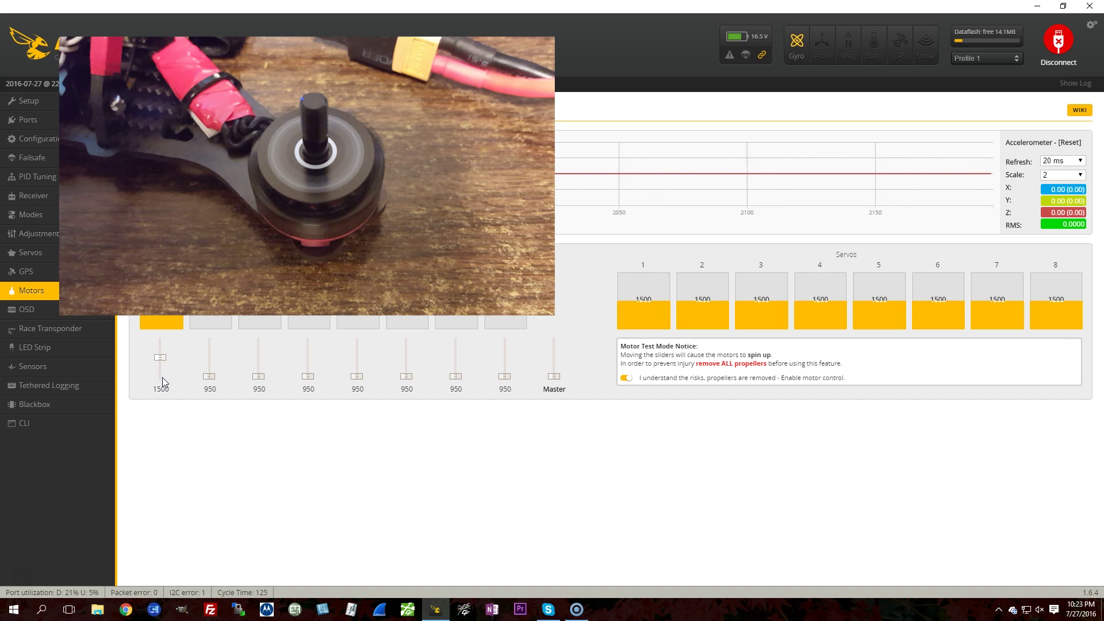
- On the Configuration tab, switch off Unsynced PWM output under MULTISHOT, then Save and Reboot
click(42, 136)
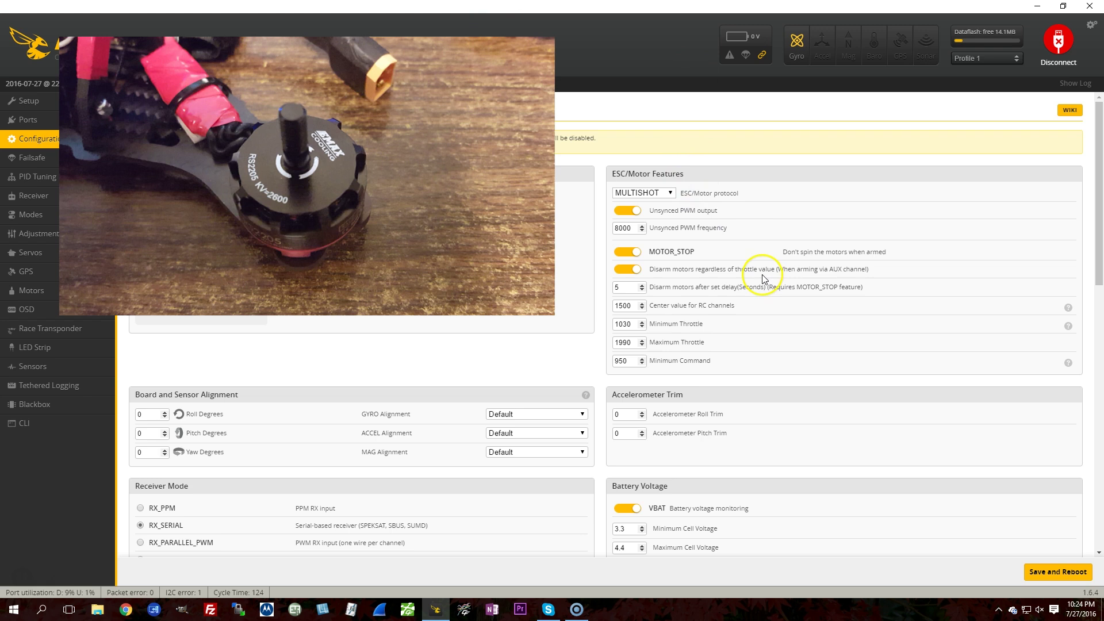
scroll(698, 283, down, 1)
click(634, 154)
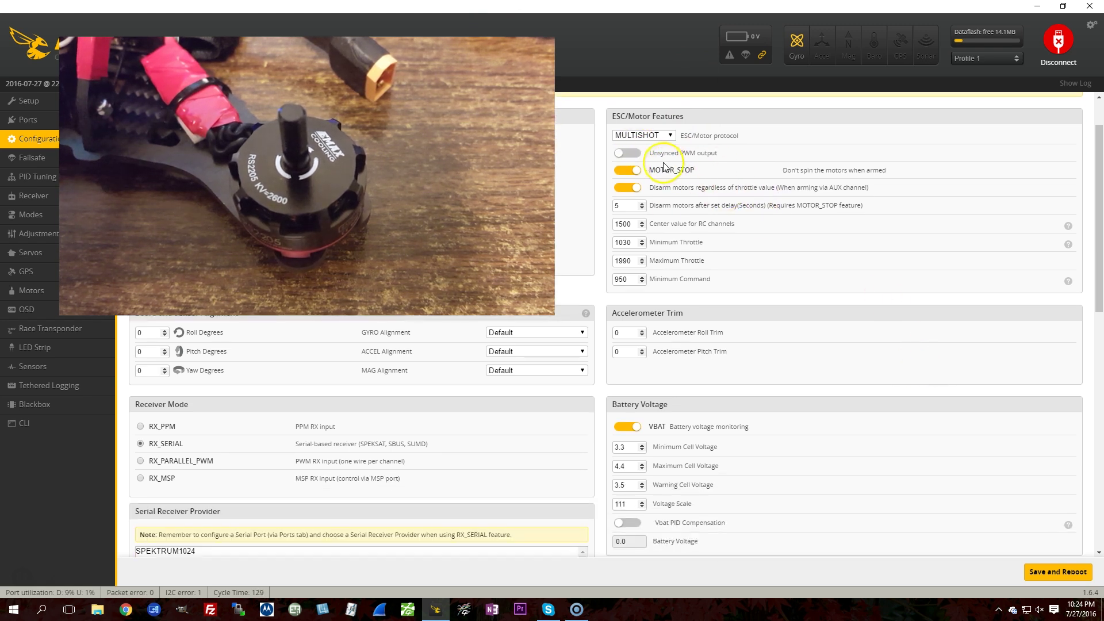
scroll(638, 397, down, 4)
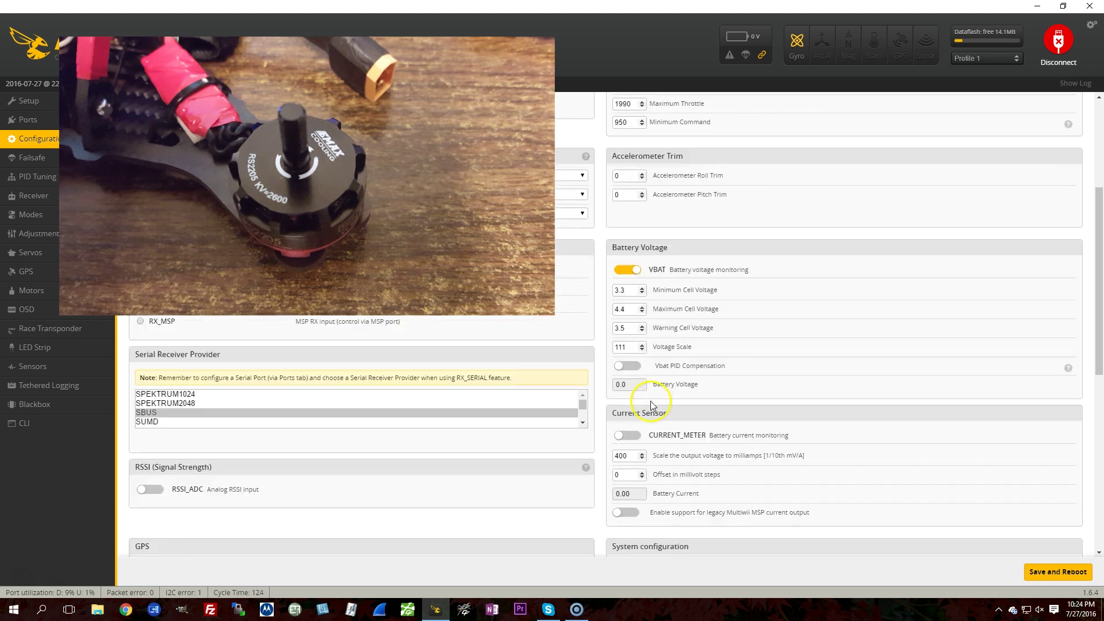
scroll(641, 400, down, 2)
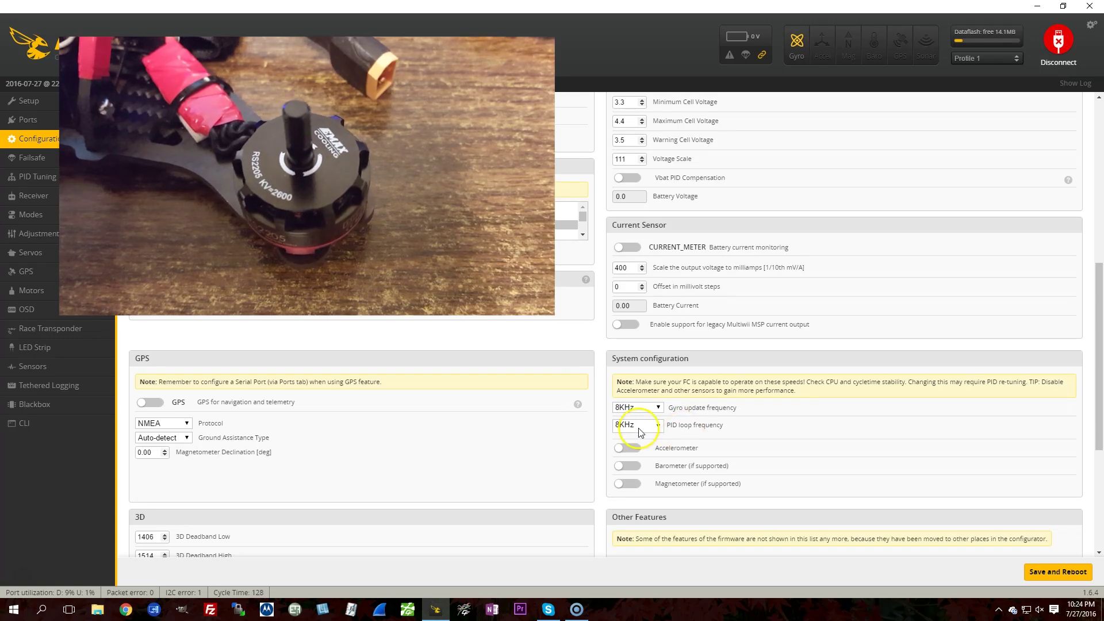
click(1043, 575)
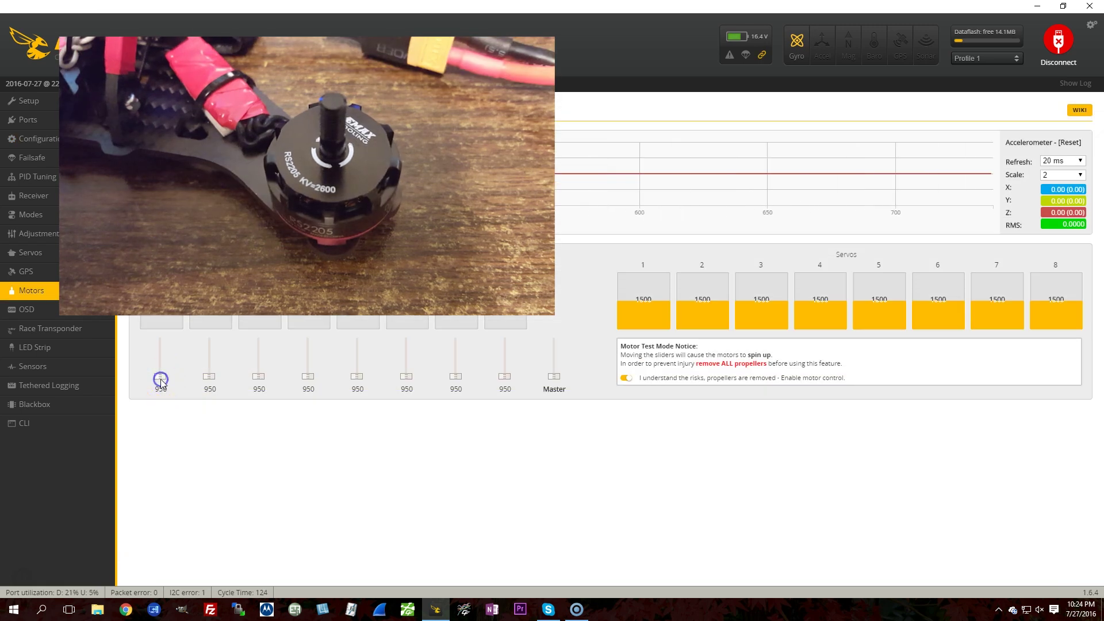
- With synced output, run motor 1 up to 1500, then drop it back to idle 950
click(161, 379)
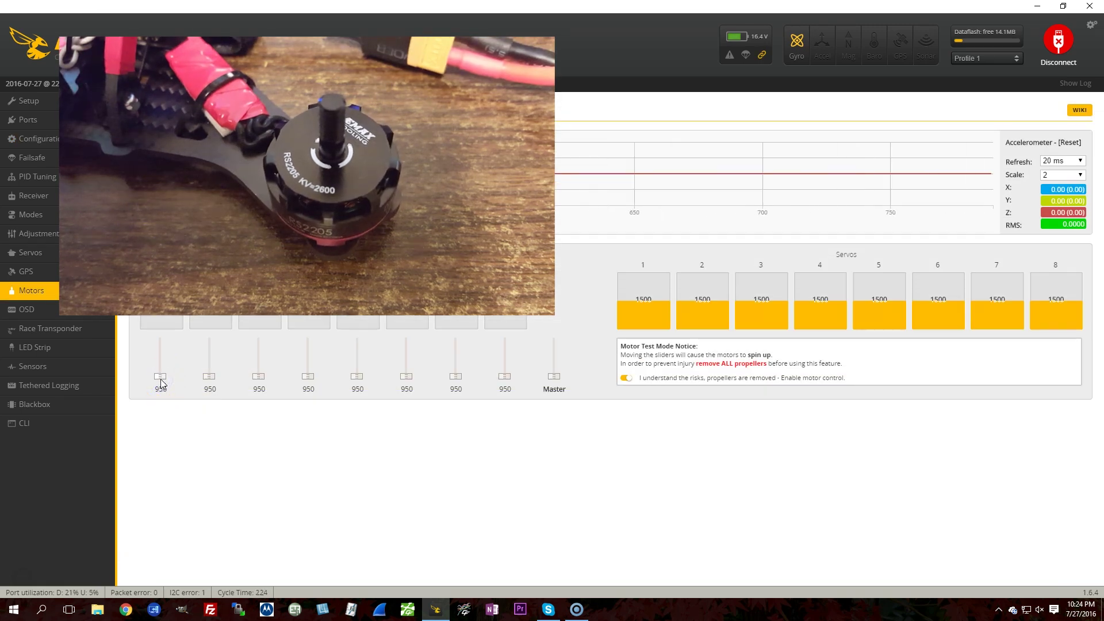
scroll(161, 378, up, 1)
scroll(161, 379, up, 1)
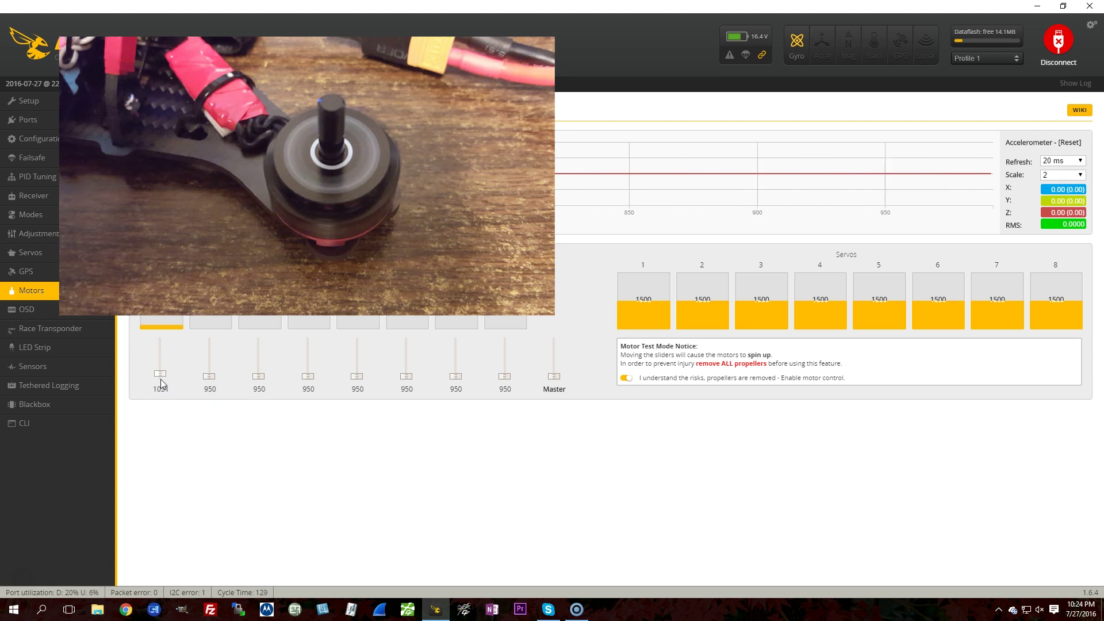
scroll(160, 378, up, 1)
scroll(161, 378, up, 1)
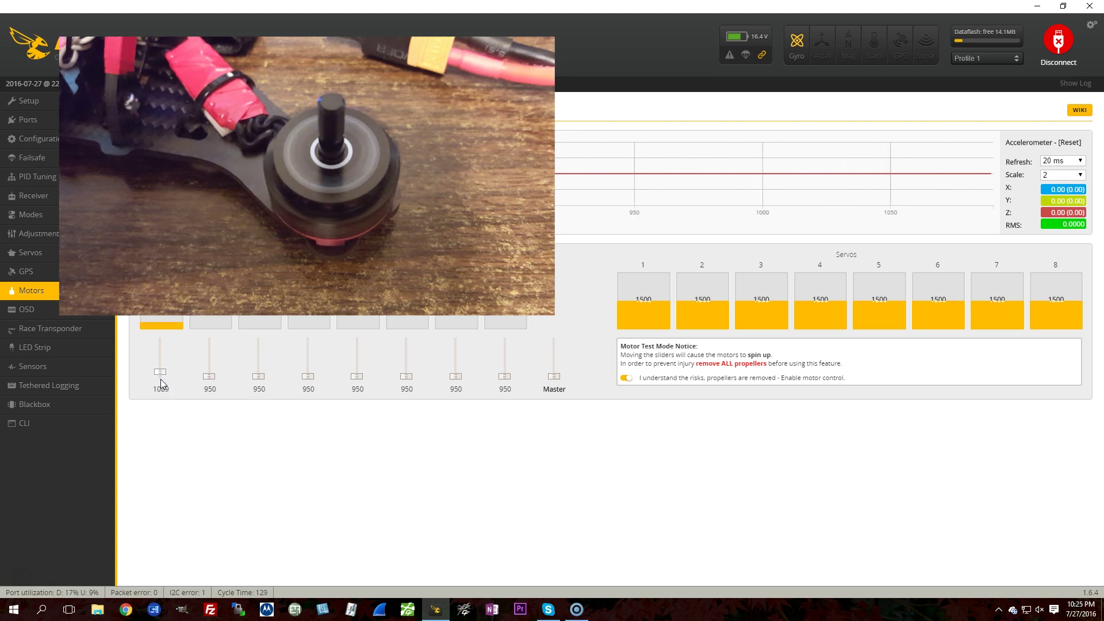
scroll(160, 379, up, 1)
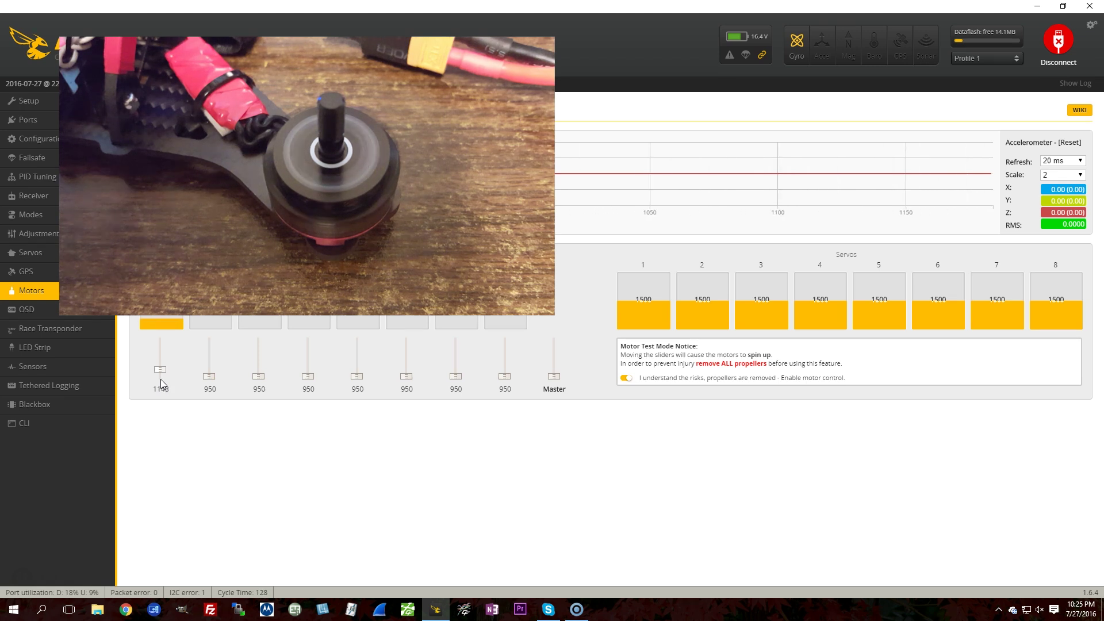
scroll(160, 378, up, 2)
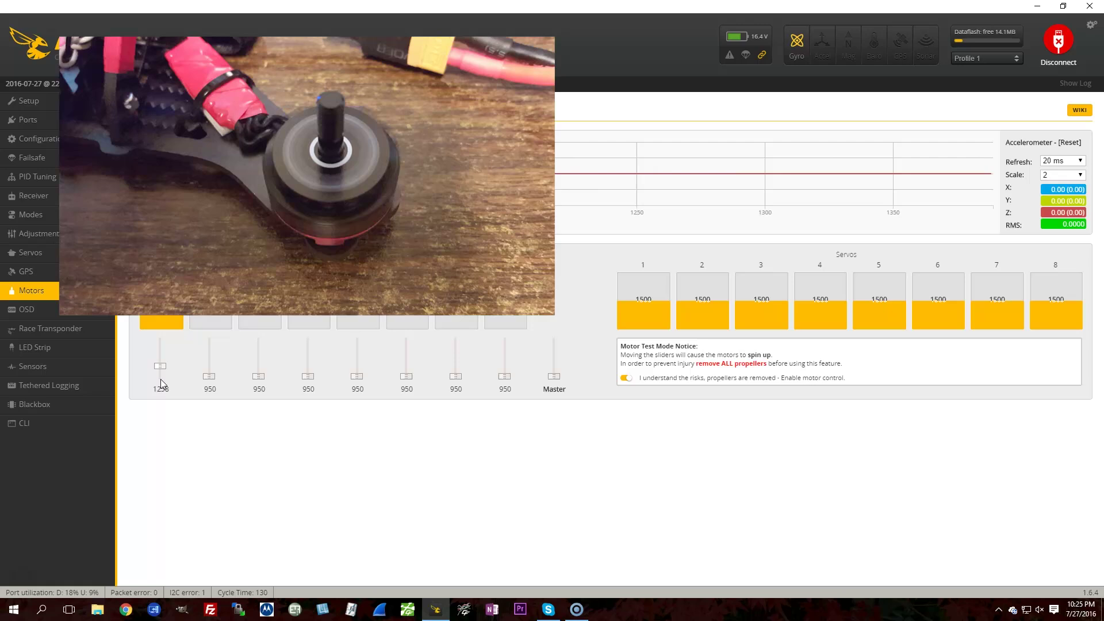
scroll(160, 379, up, 1)
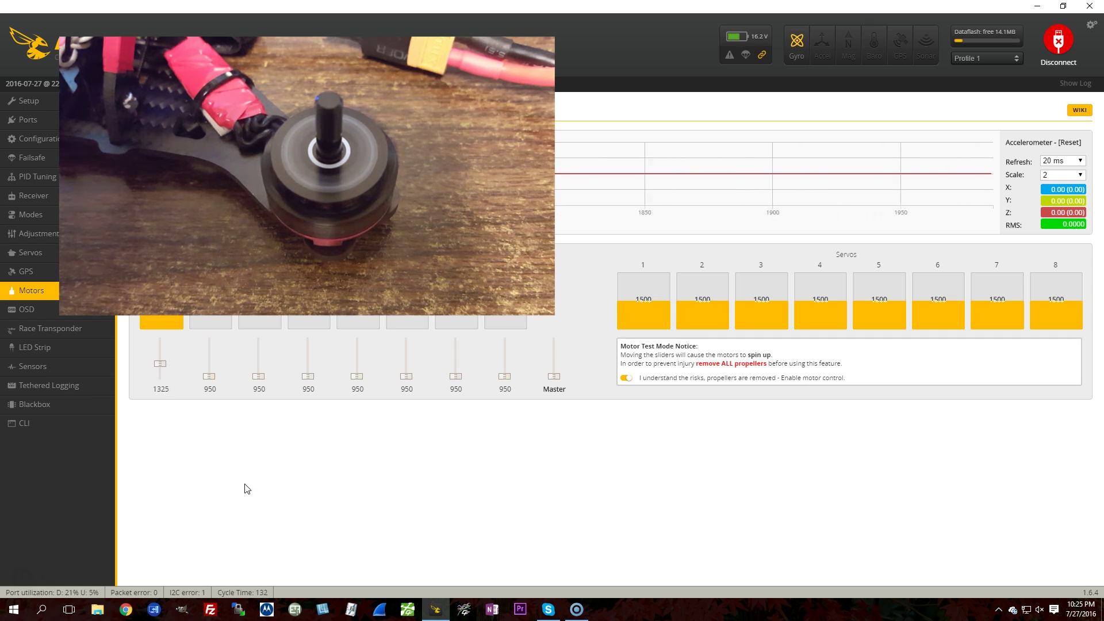
key(Up)
key(Up)
key(Up)
key(Up)
key(Up)
key(Up)
key(Up)
key(Up)
key(Up)
key(Up)
key(Up)
key(Up)
key(Up)
key(Up)
key(Up)
key(Up)
key(Up)
key(Up)
key(Up)
key(Up)
key(Up)
key(Up)
key(Up)
key(Up)
key(Up)
key(Up)
key(Up)
key(Up)
key(Up)
key(Up)
key(Up)
key(Up)
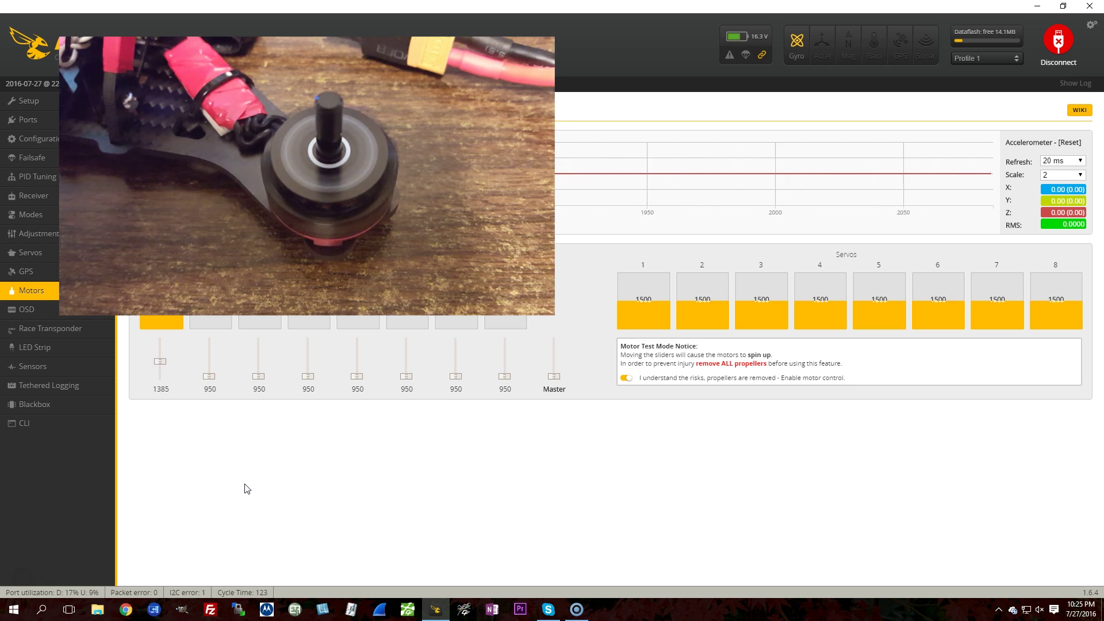
key(Up)
key(Up)
key(Up)
key(Up)
key(Up)
key(Up)
key(Up)
key(Up)
key(Up)
key(Up)
key(Up)
key(Up)
key(Up)
key(Up)
key(Up)
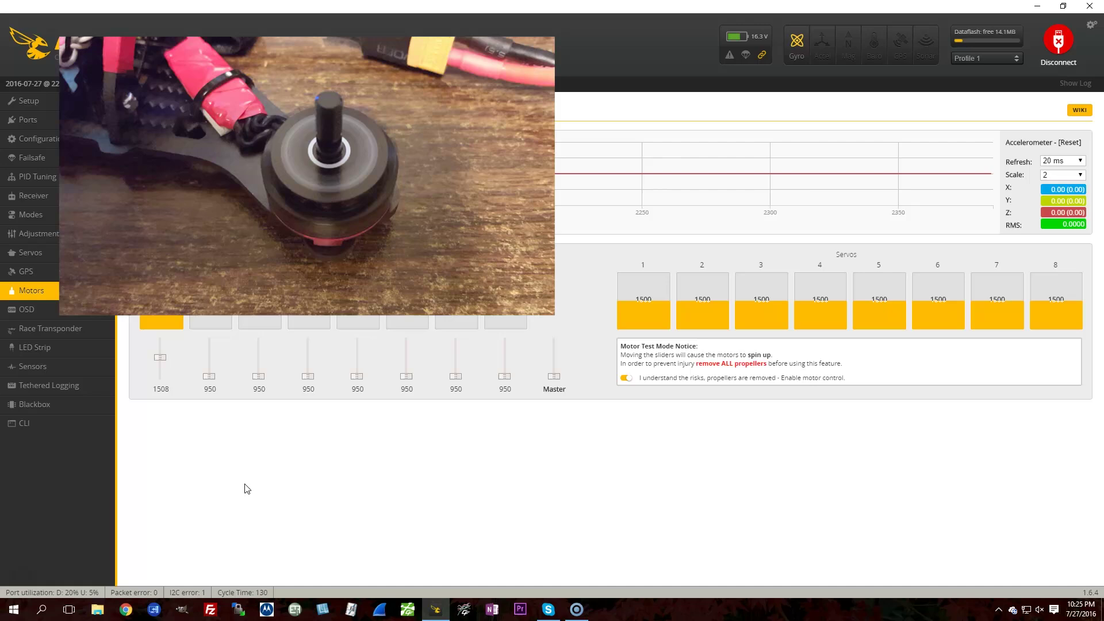
key(Down)
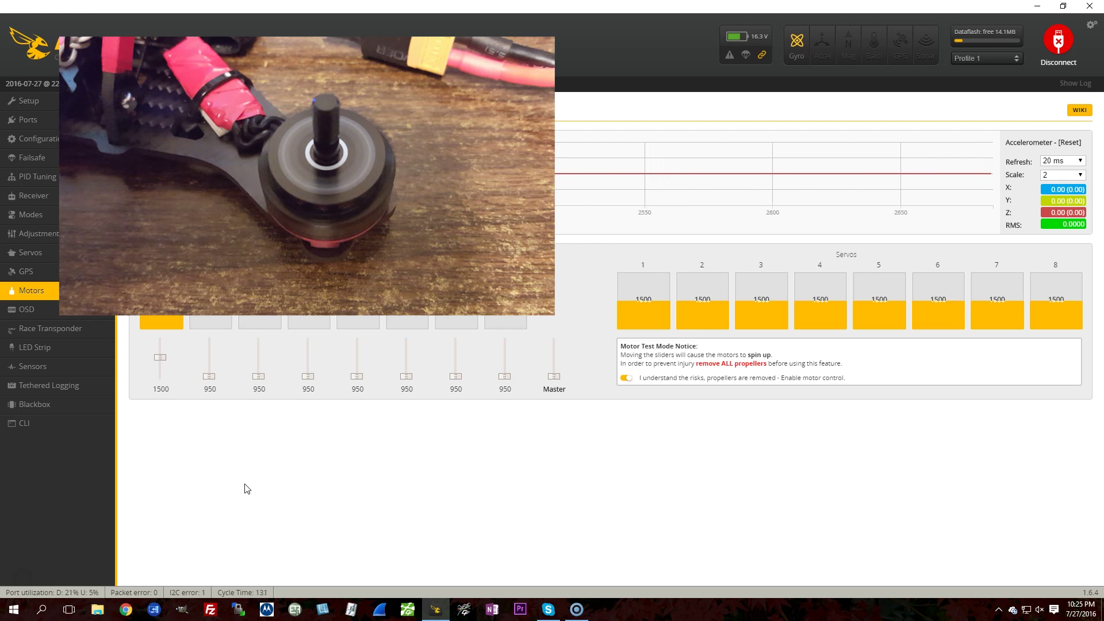
key(Home)
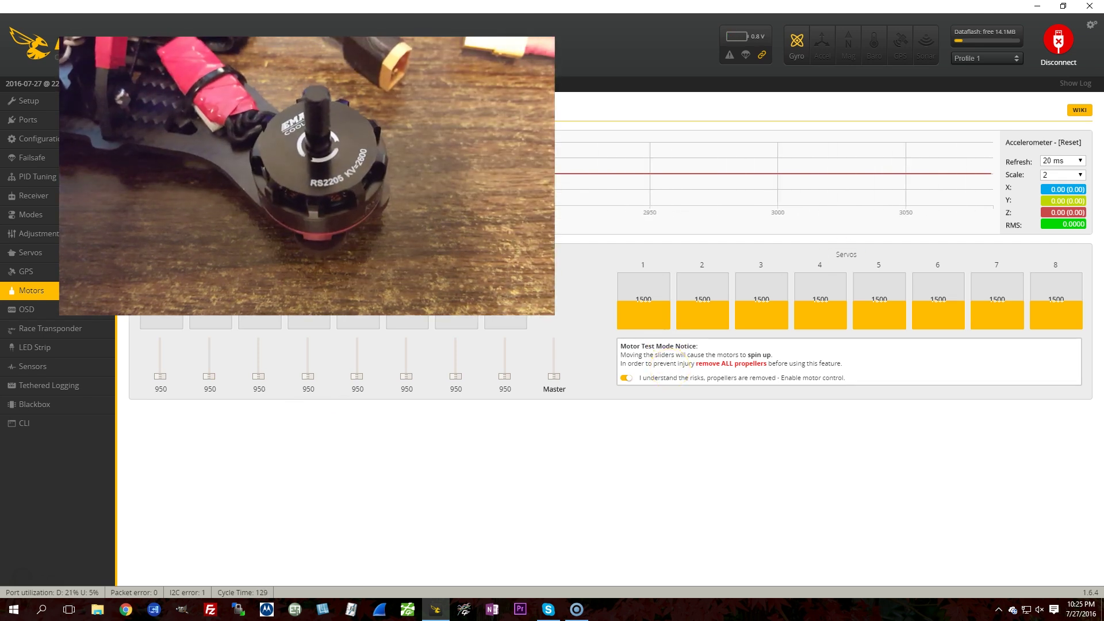
- On the Configuration tab, set PID loop frequency to 1KHz, leaving gyro update at 8KHz
click(12, 123)
click(12, 138)
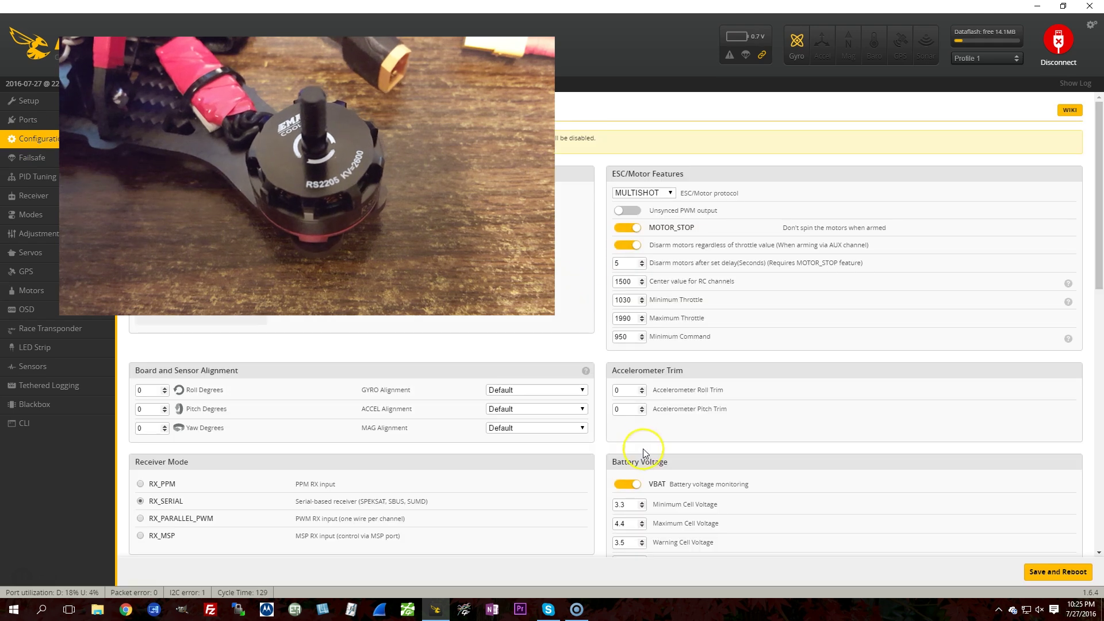
scroll(660, 349, down, 7)
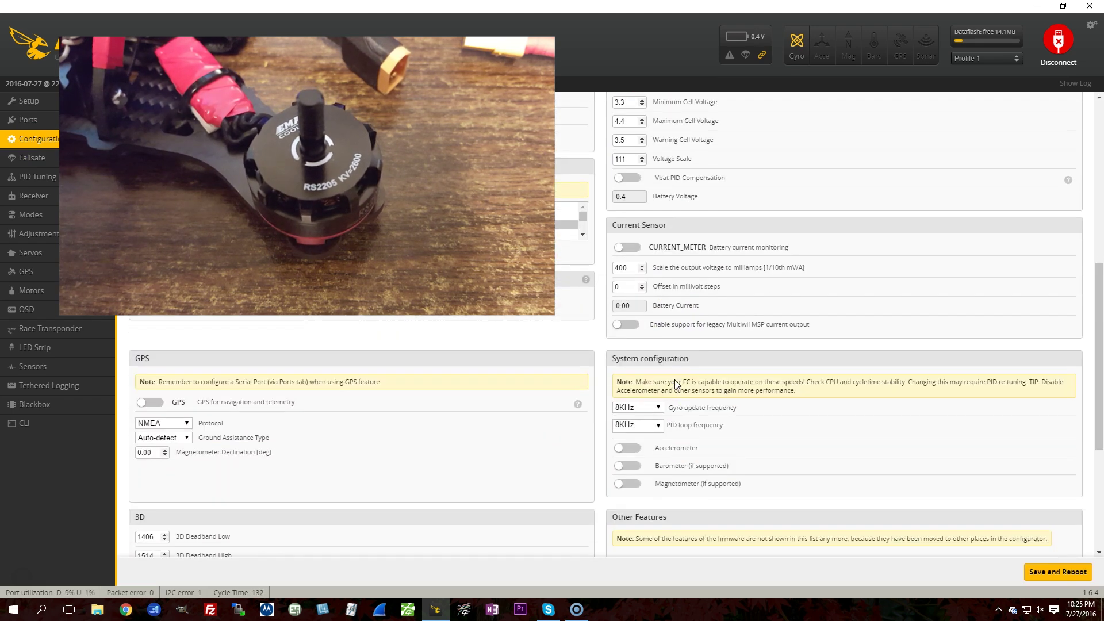
click(638, 426)
click(629, 505)
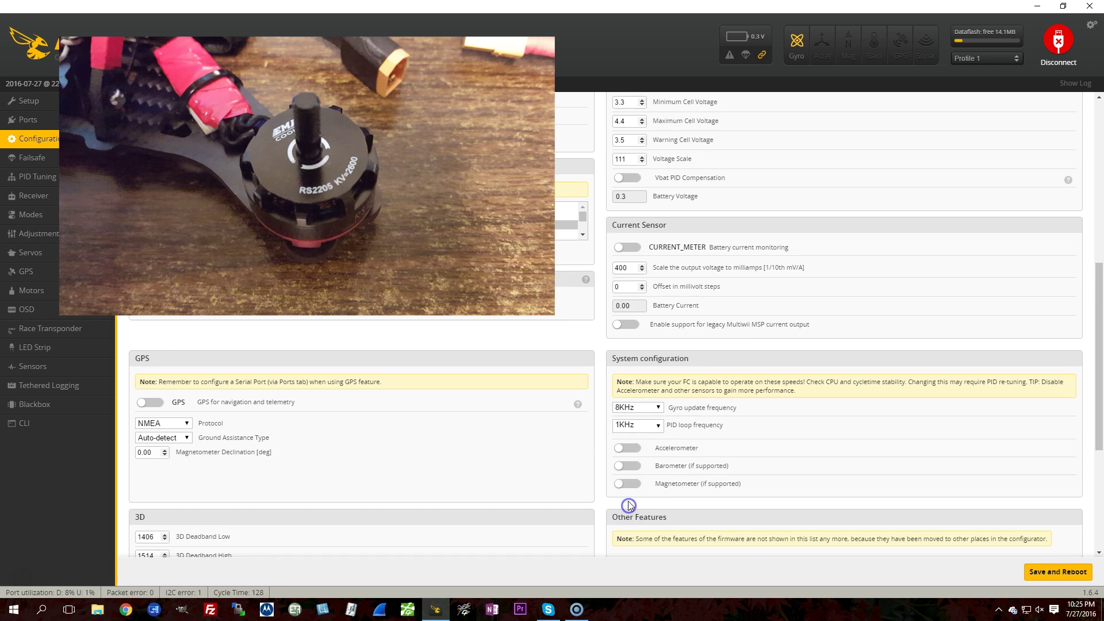
scroll(634, 382, up, 7)
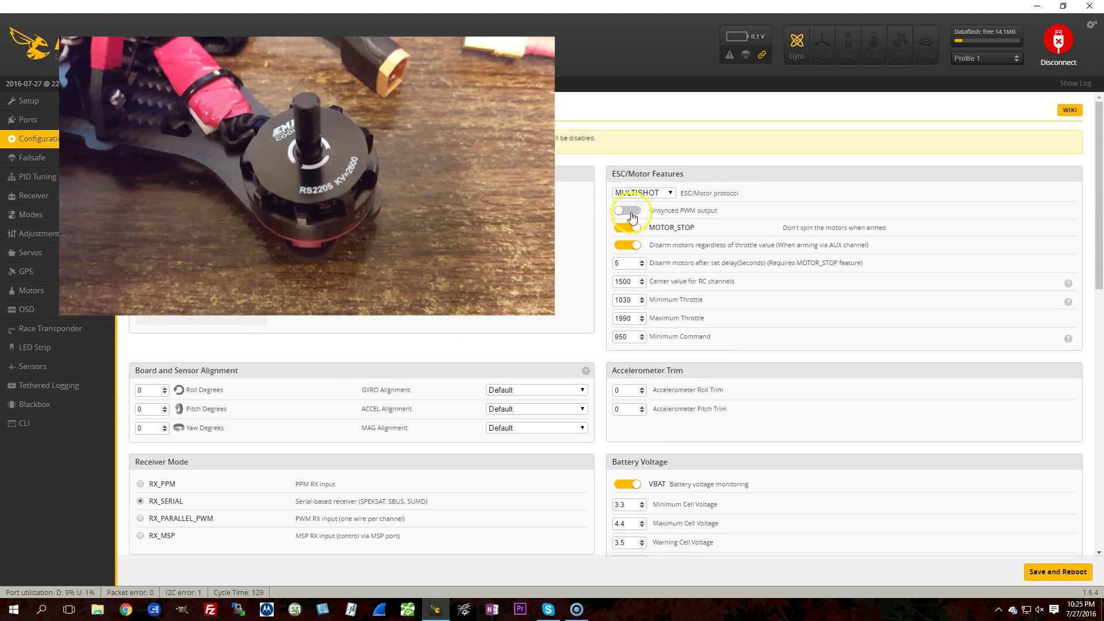
- With the 1KHz PID loop, scroll motor 1's slider up from 950 to start it spinning
scroll(633, 403, down, 6)
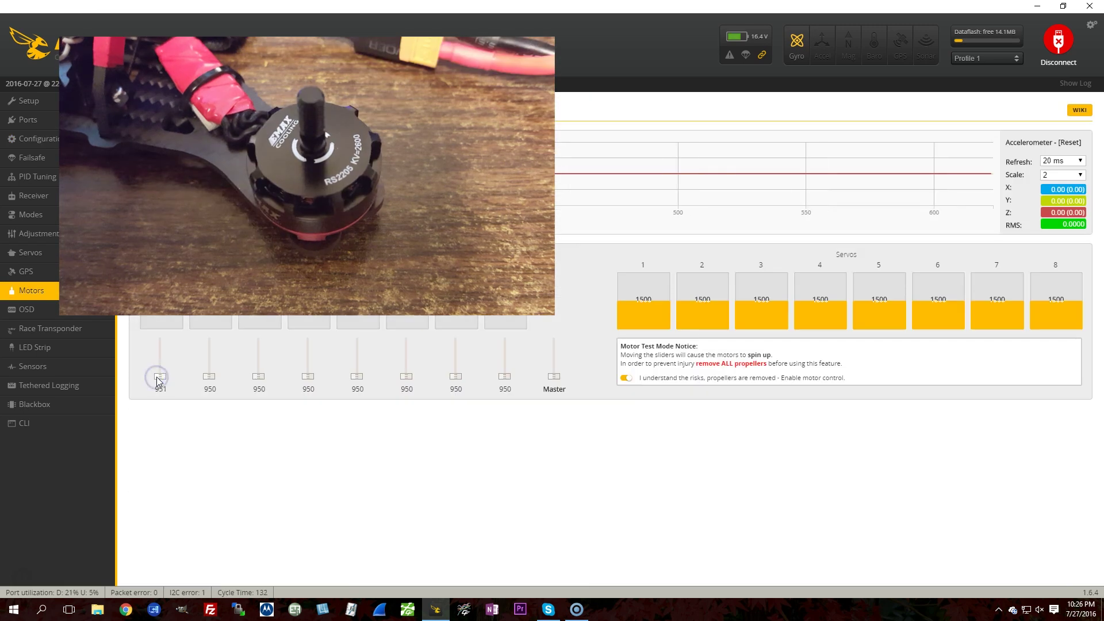
scroll(156, 377, up, 6)
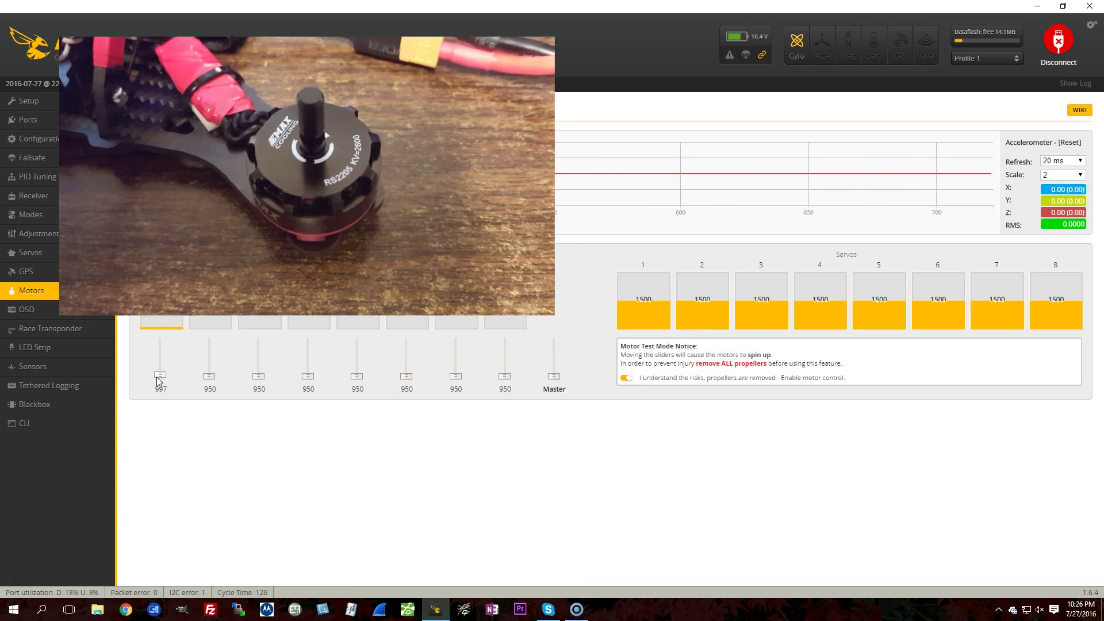
scroll(156, 377, up, 2)
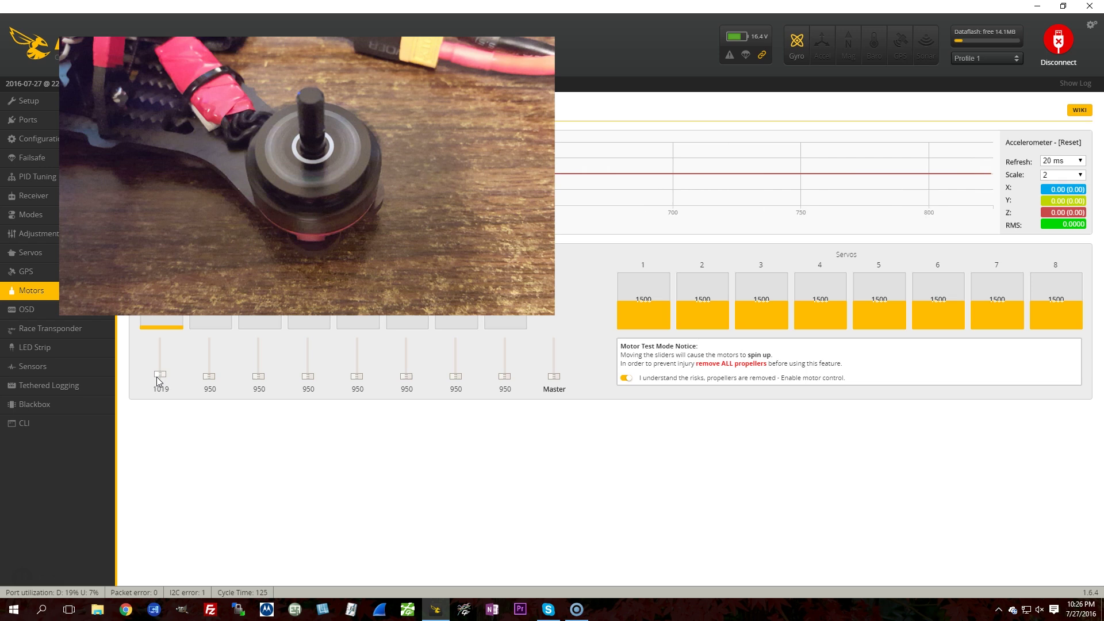
scroll(157, 377, up, 3)
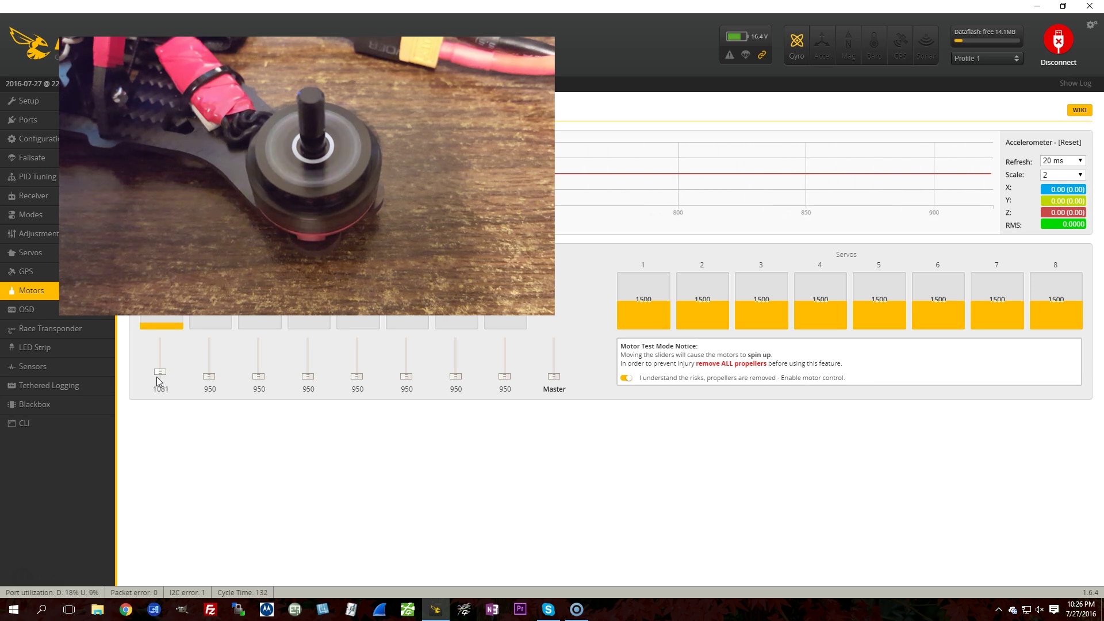
scroll(156, 377, up, 3)
scroll(157, 377, up, 6)
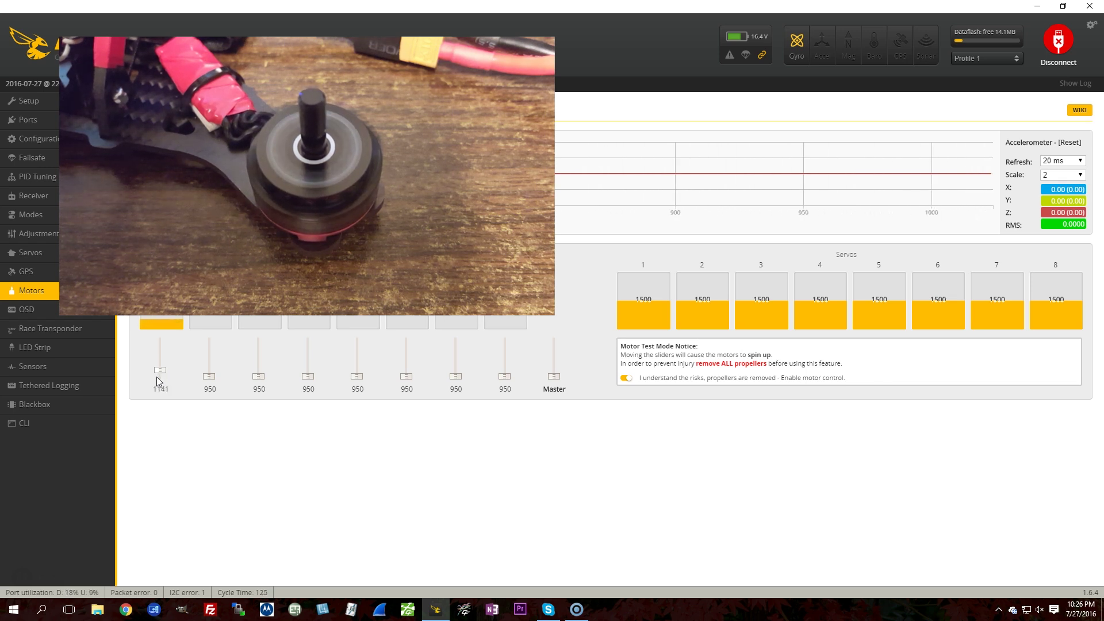
scroll(157, 377, up, 5)
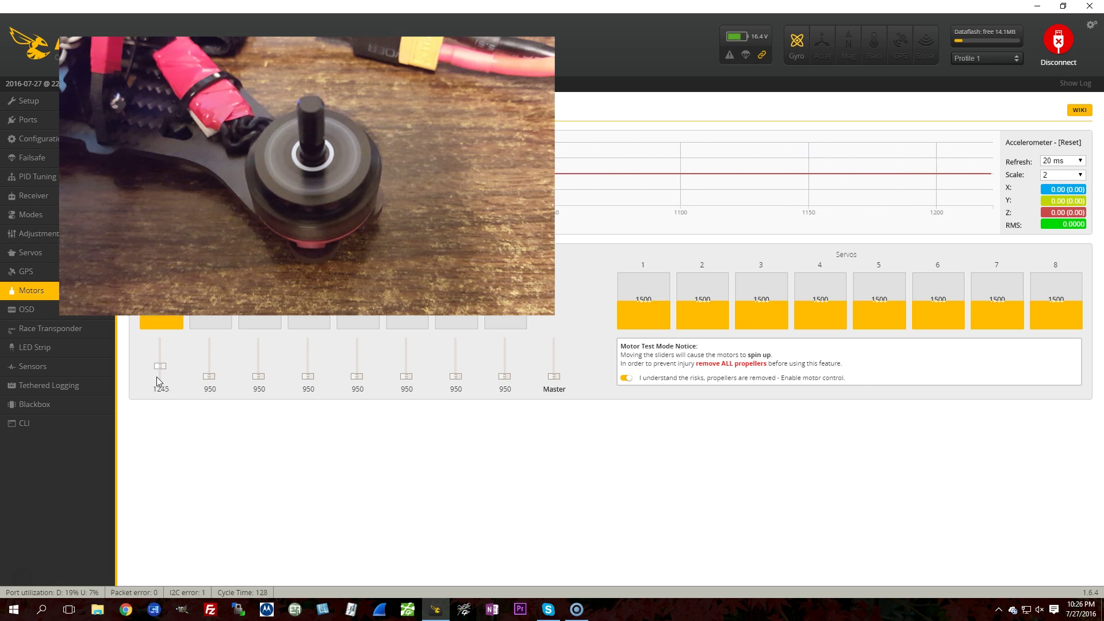
scroll(157, 378, up, 2)
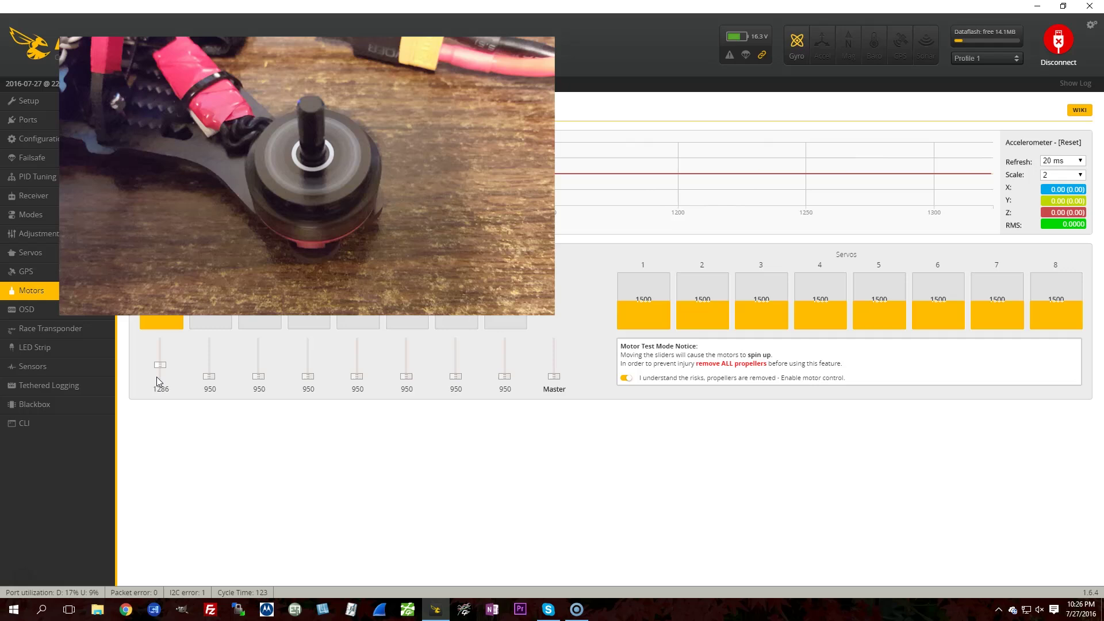
scroll(156, 378, up, 1)
scroll(156, 378, up, 1)
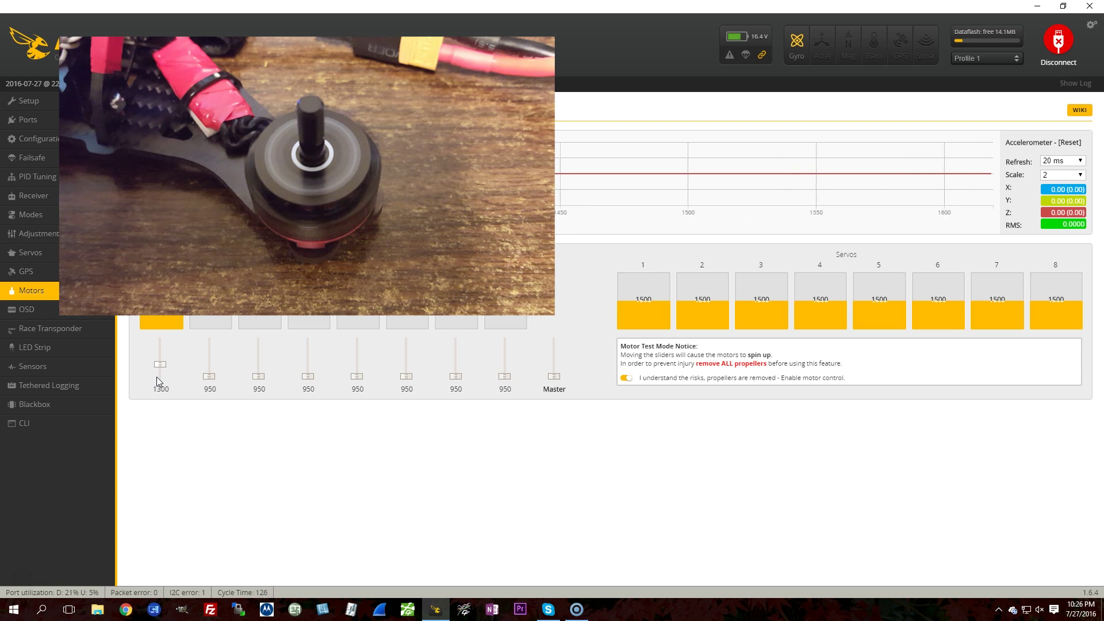
- Bring motor 1 up to about 1500, then stop it back at 950
scroll(157, 378, up, 3)
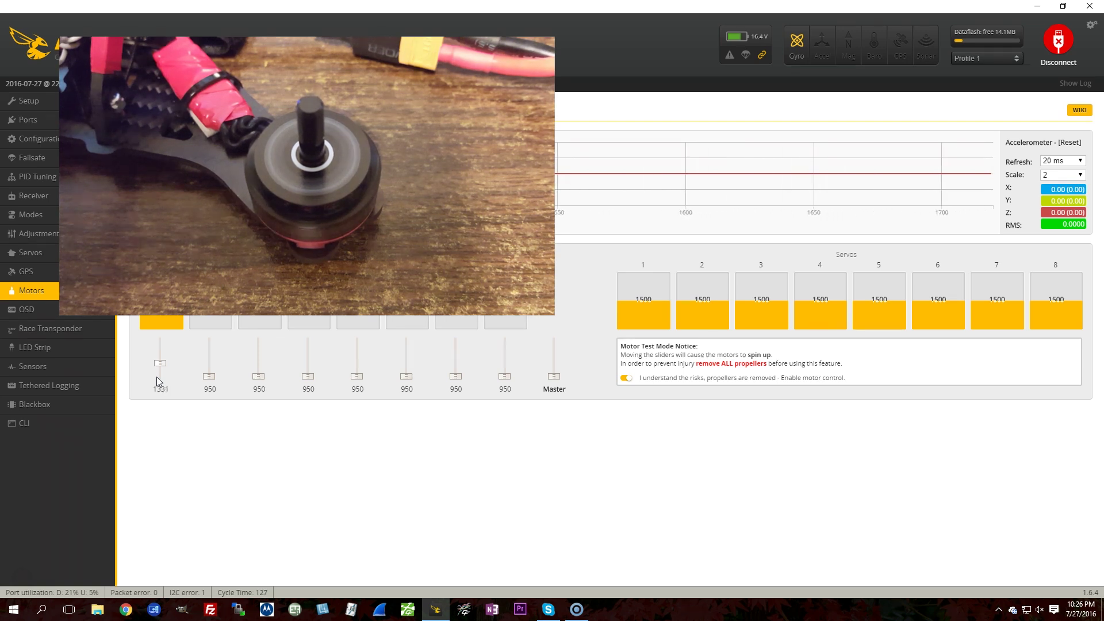
scroll(157, 377, up, 3)
scroll(157, 377, up, 3)
scroll(157, 377, up, 12)
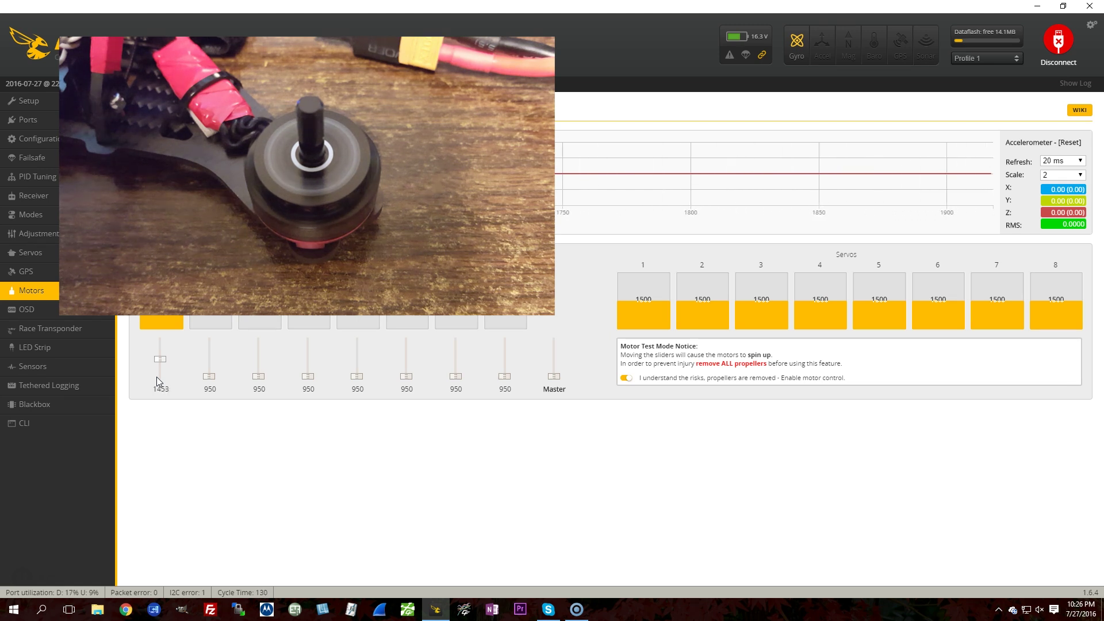
scroll(156, 377, up, 5)
scroll(156, 378, up, 2)
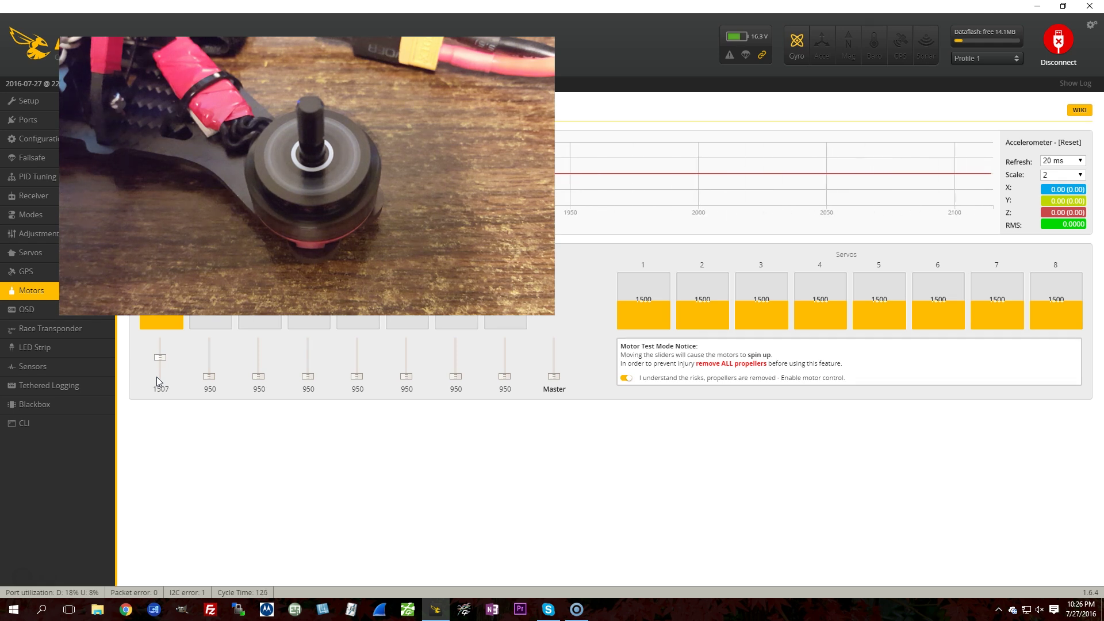
scroll(157, 378, down, 1)
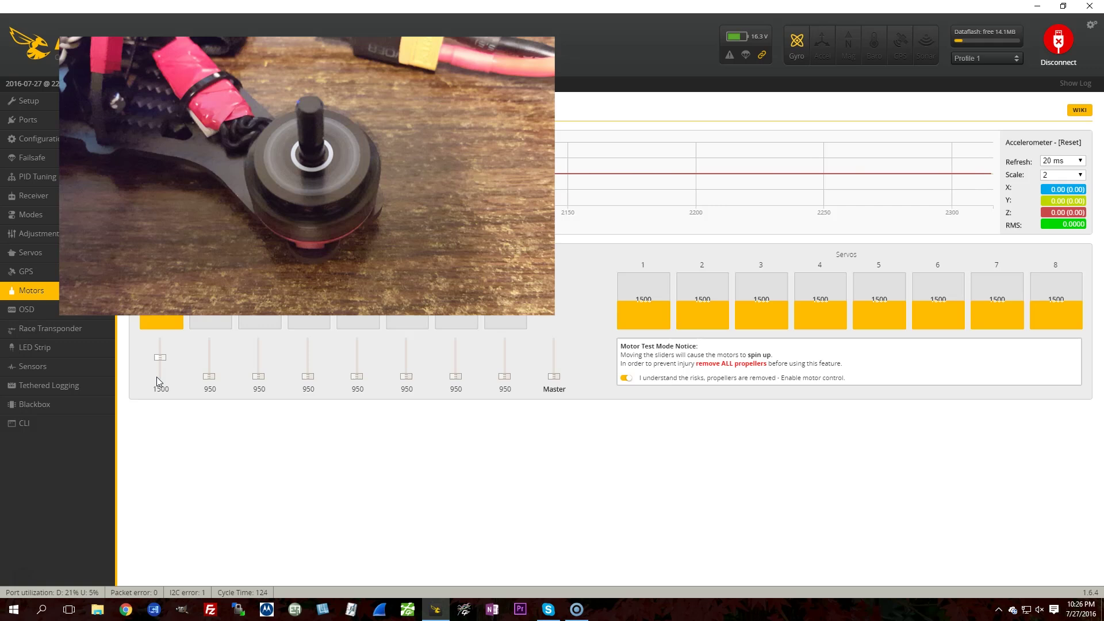
click(156, 378)
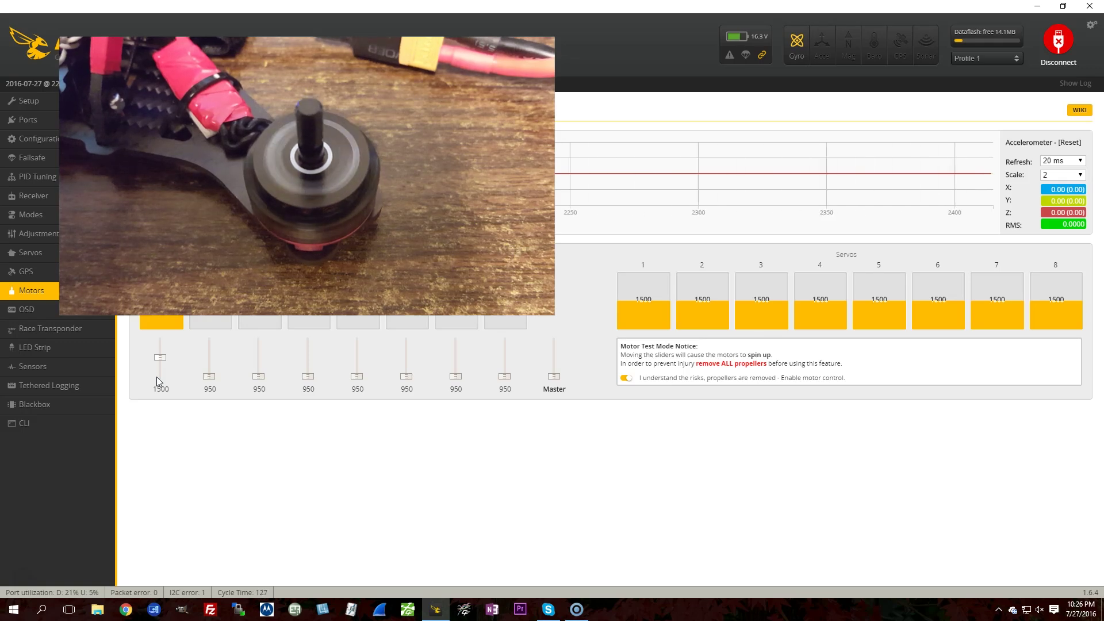